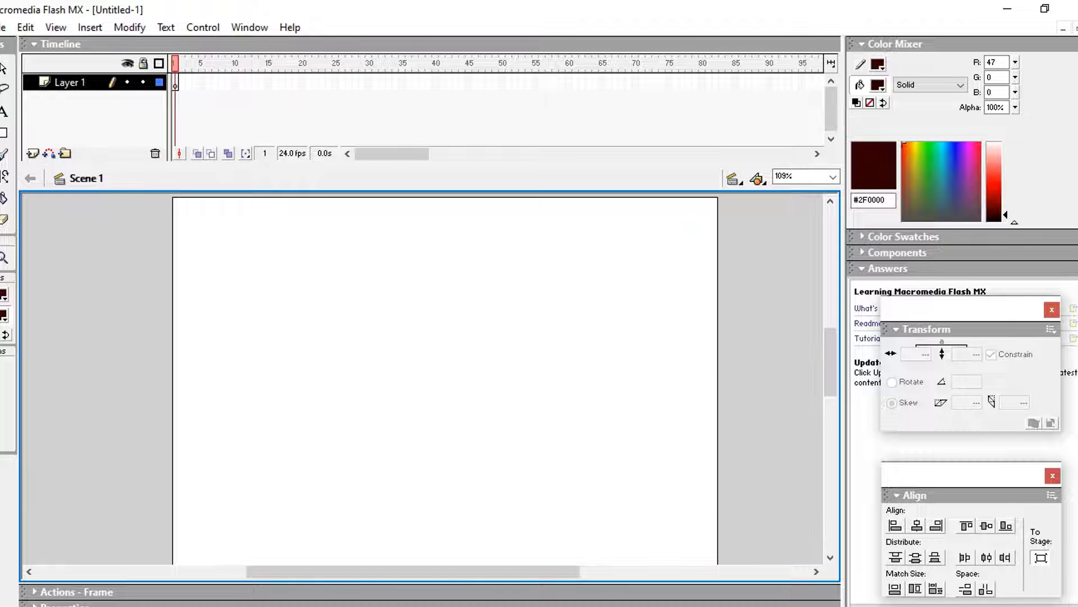
# Draw a small ball in the upper-left part of the stage with a red radial gradient fill and a #990000 outline.
pyautogui.click(4, 315)
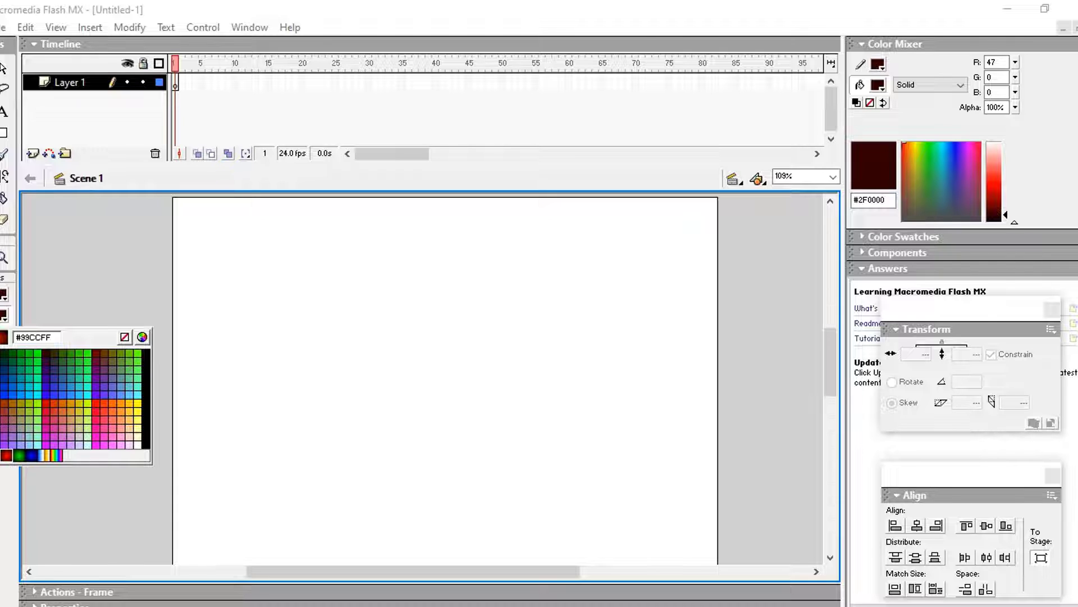
pyautogui.click(6, 455)
pyautogui.click(4, 293)
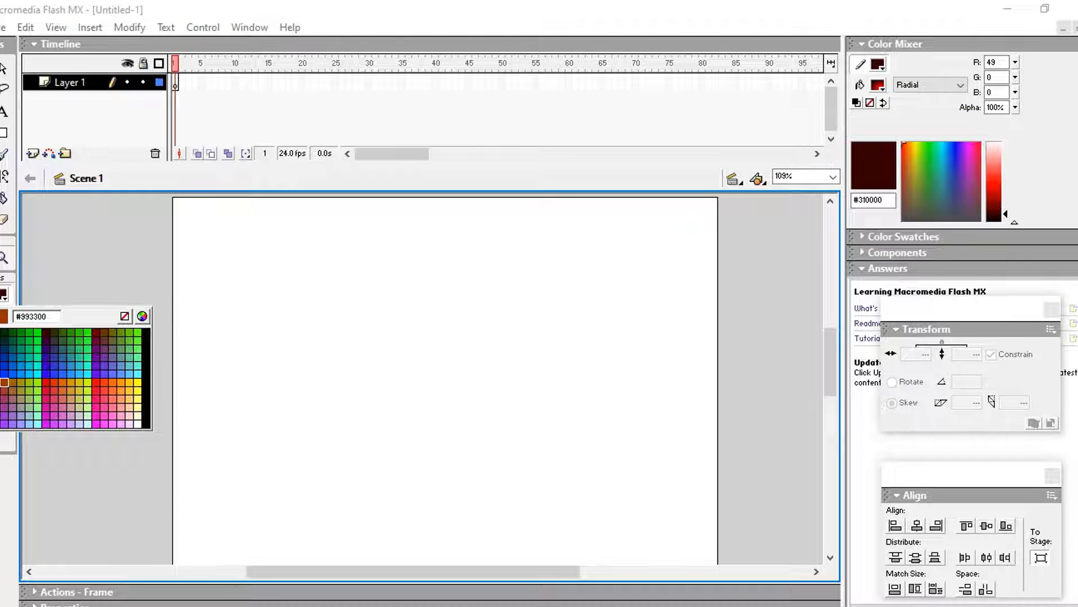
pyautogui.click(0, 382)
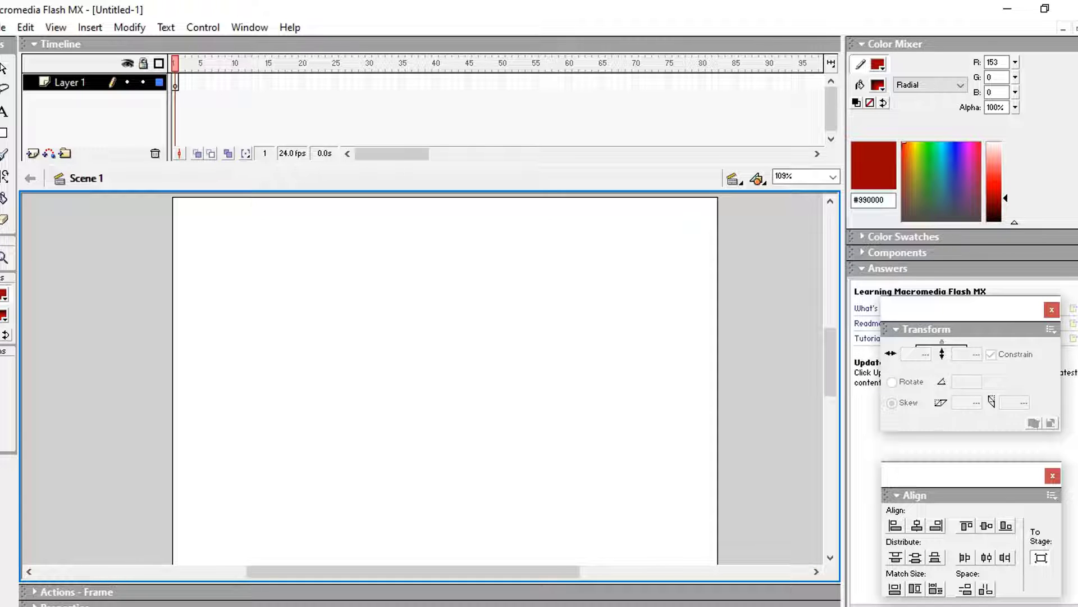
pyautogui.moveTo(305, 305); pyautogui.dragTo(376, 376)
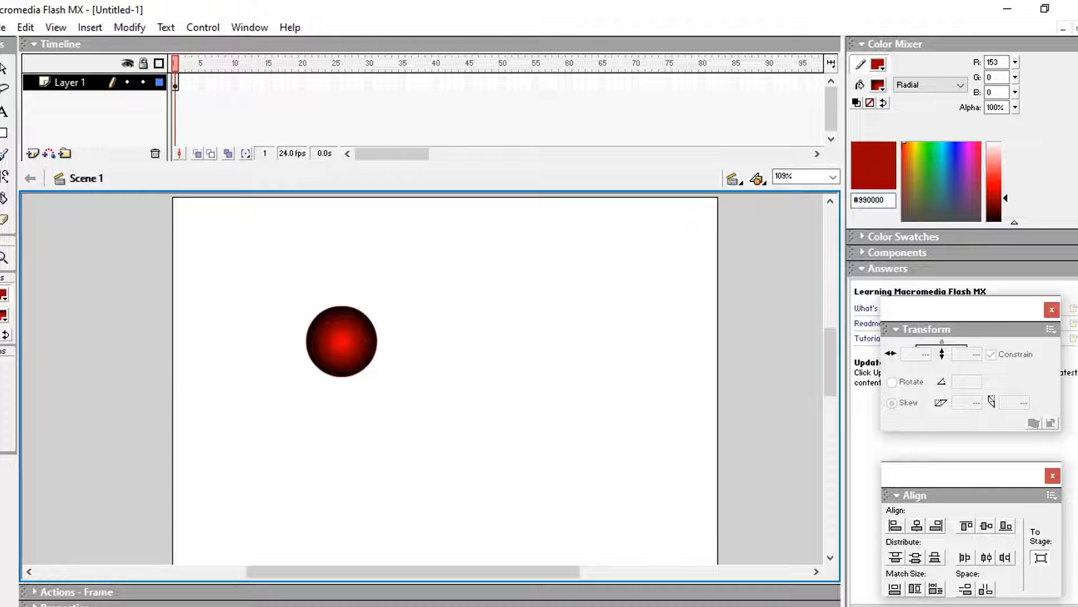
# Recolour the ball's outline to the dark red #2A0000.
pyautogui.click(4, 315)
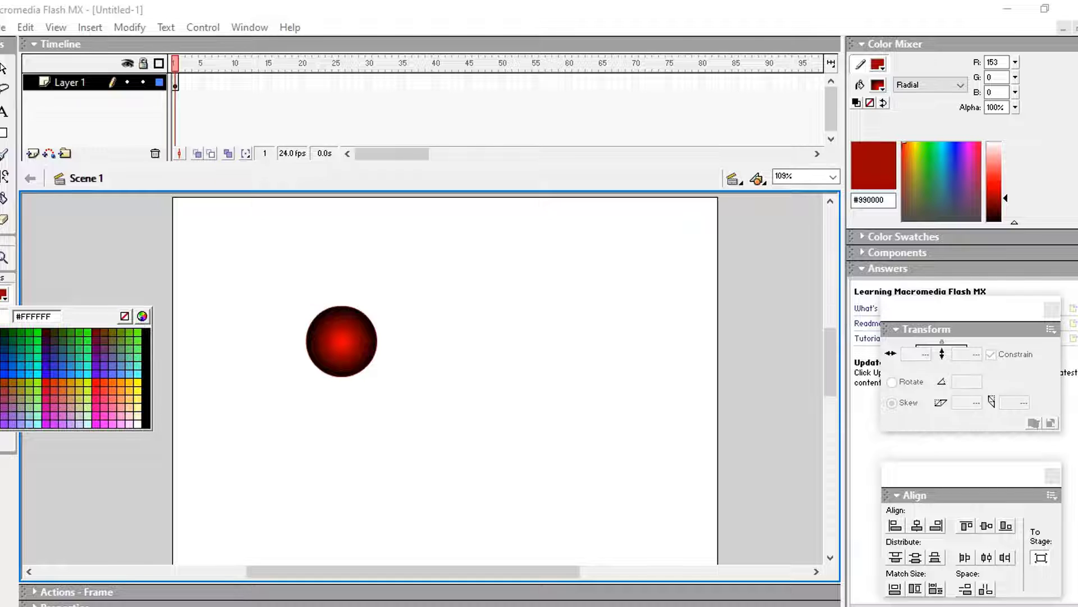
pyautogui.click(884, 167)
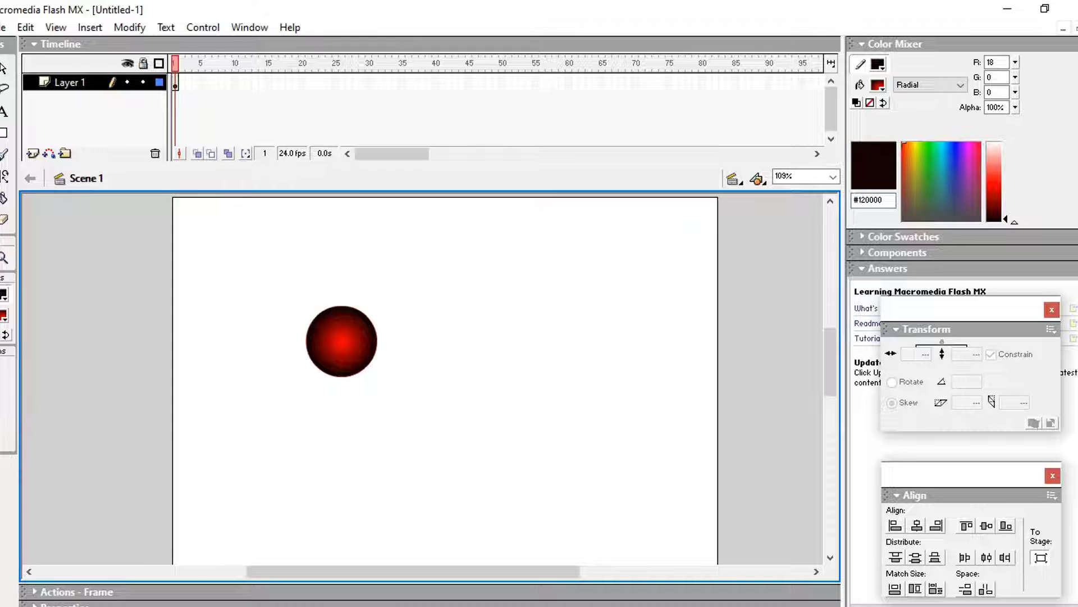
pyautogui.press('v')
pyautogui.moveTo(249, 230); pyautogui.dragTo(421, 433)
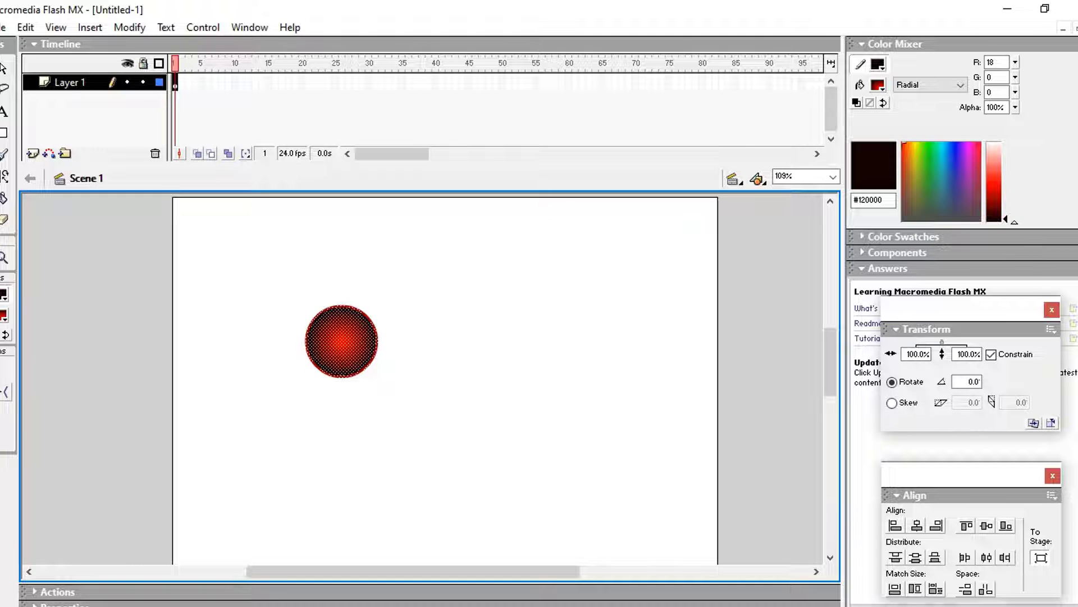
pyautogui.click(4, 315)
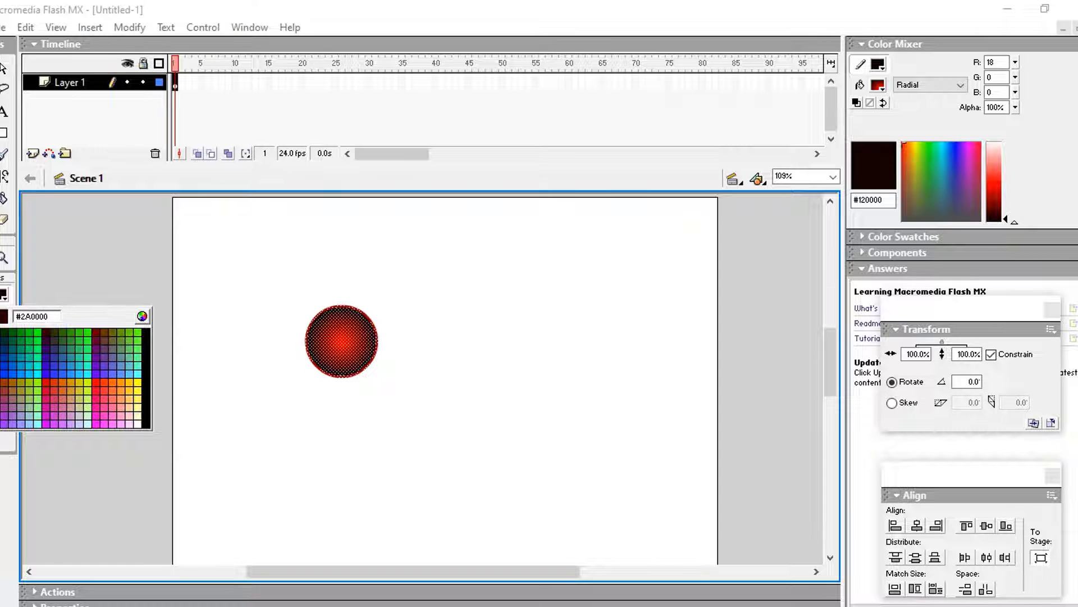
pyautogui.click(312, 341)
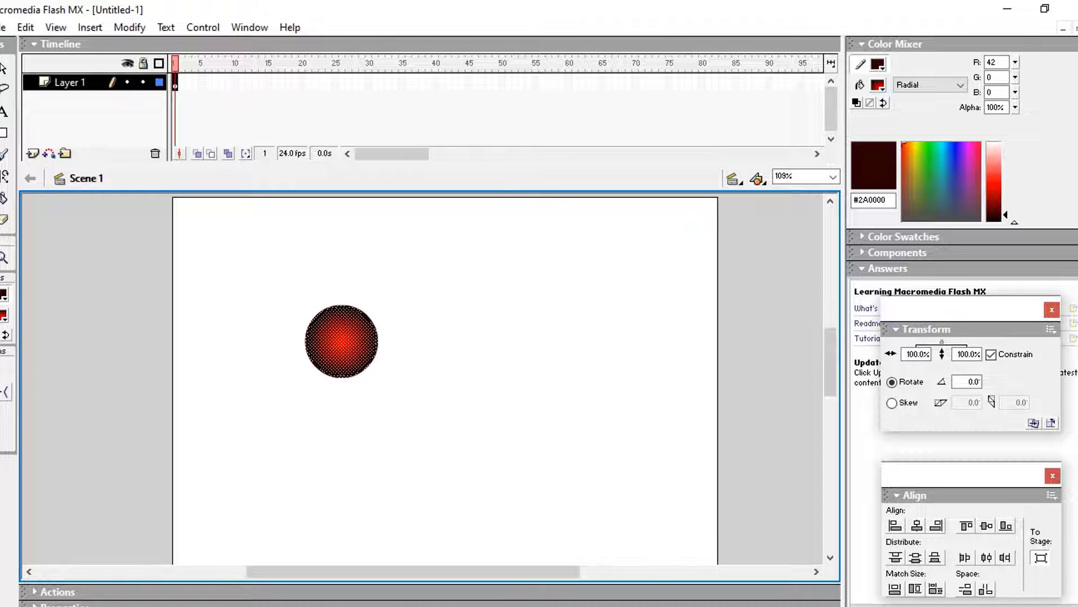
pyautogui.click(275, 260)
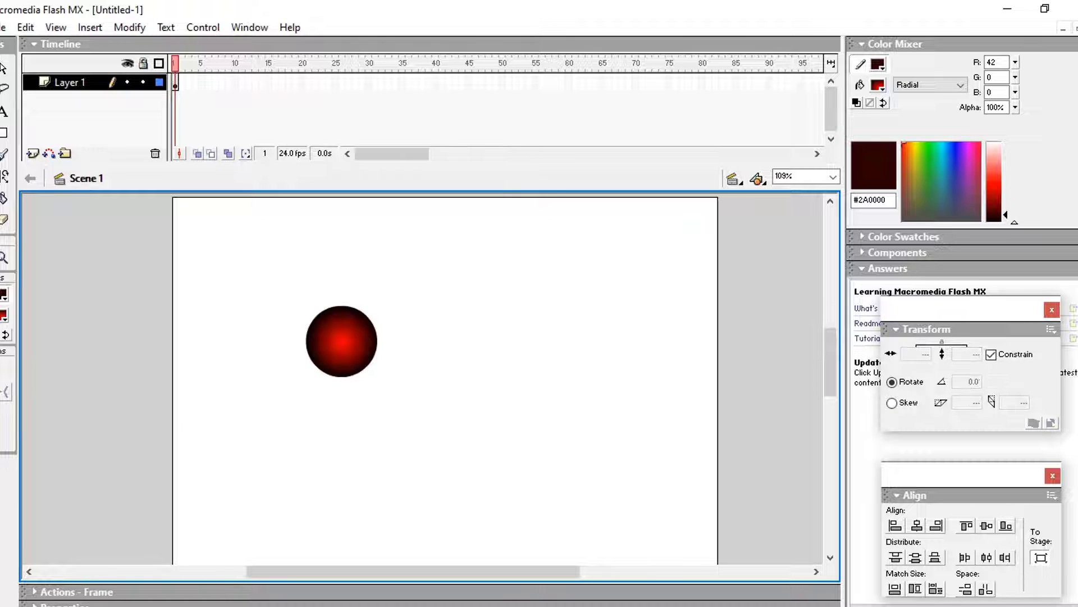
# Centre the whole ball vertically and horizontally on the stage.
pyautogui.moveTo(275, 260); pyautogui.dragTo(438, 418)
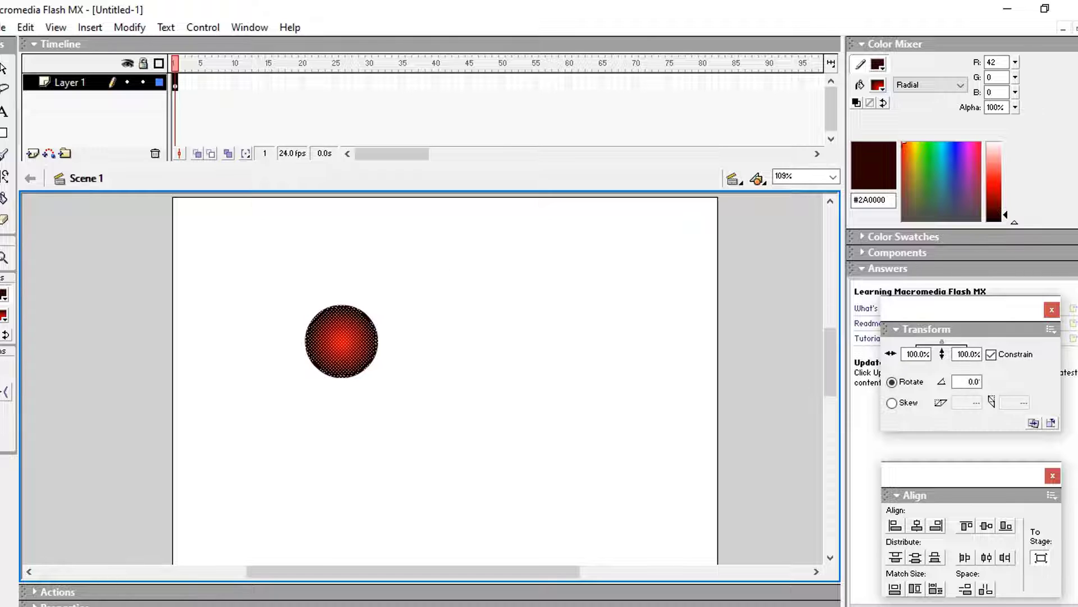
pyautogui.hotkey('ctrl', 'alt', '5')
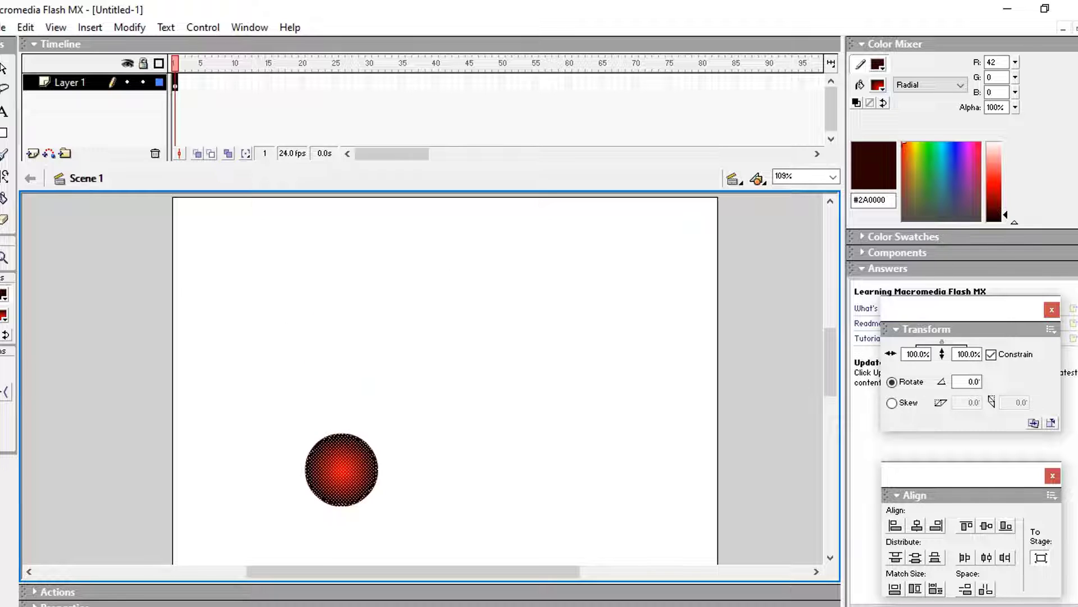
pyautogui.hotkey('ctrl', 'alt', '2')
pyautogui.hotkey('ctrl', 'shift', 'a')
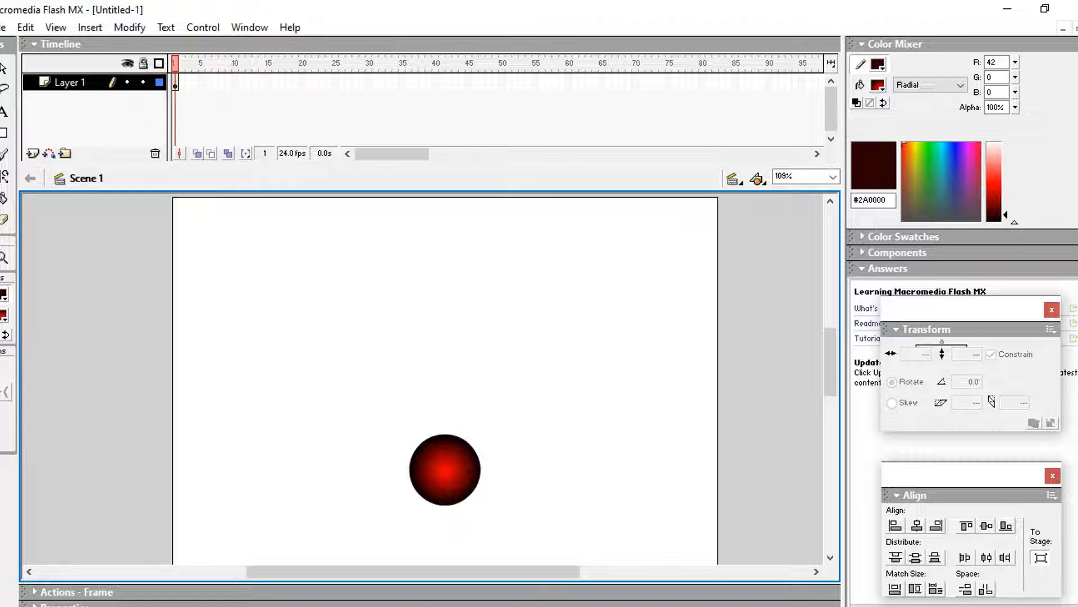
# Add a motion guide layer to Layer 1 and select the guide layer's first frame.
pyautogui.rightClick(85, 82)
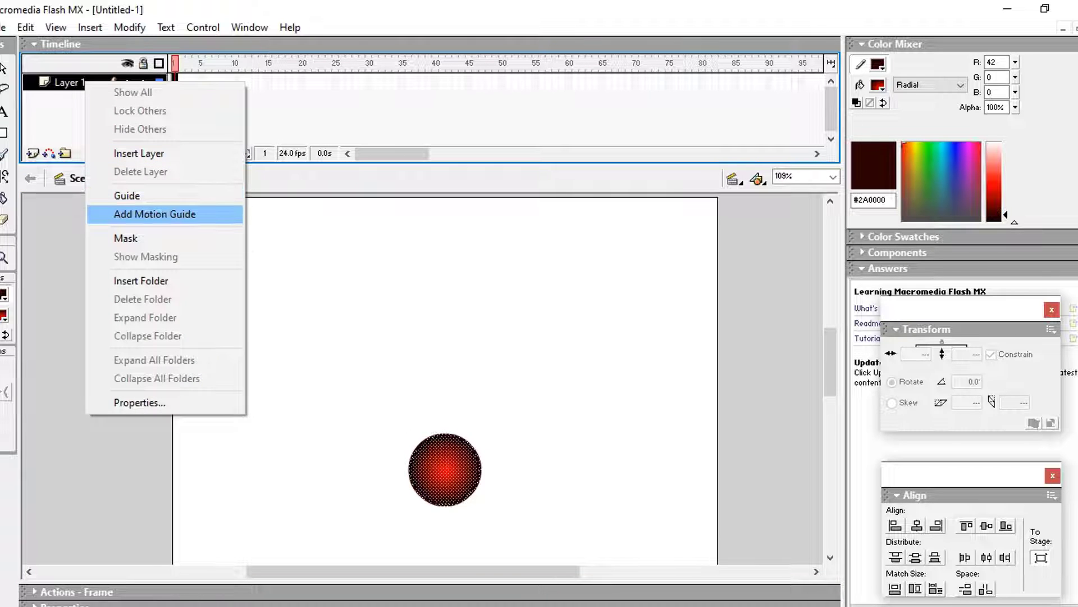
pyautogui.click(155, 214)
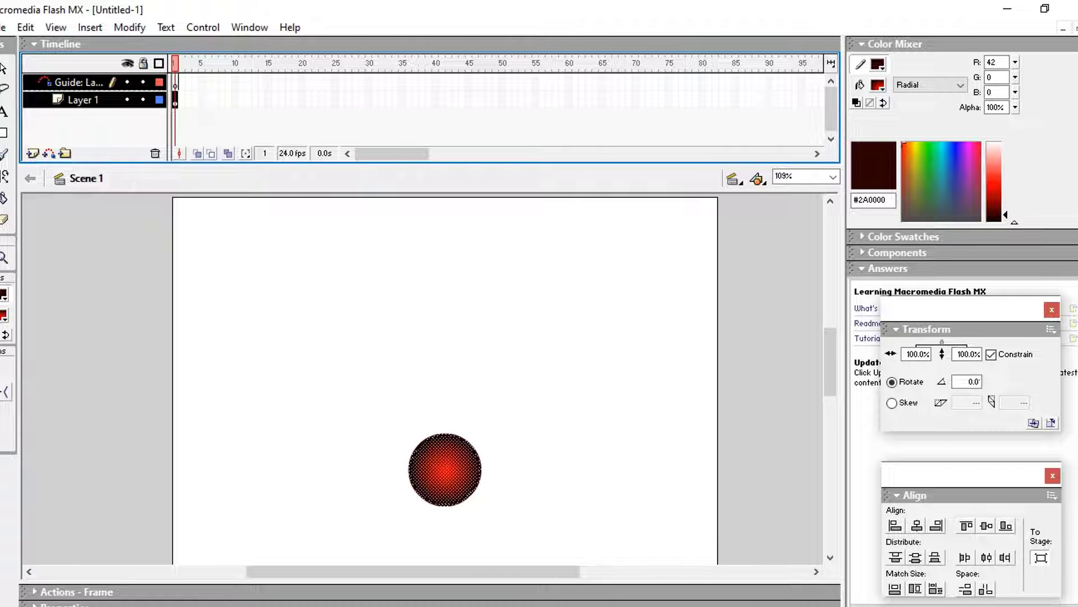
pyautogui.click(175, 83)
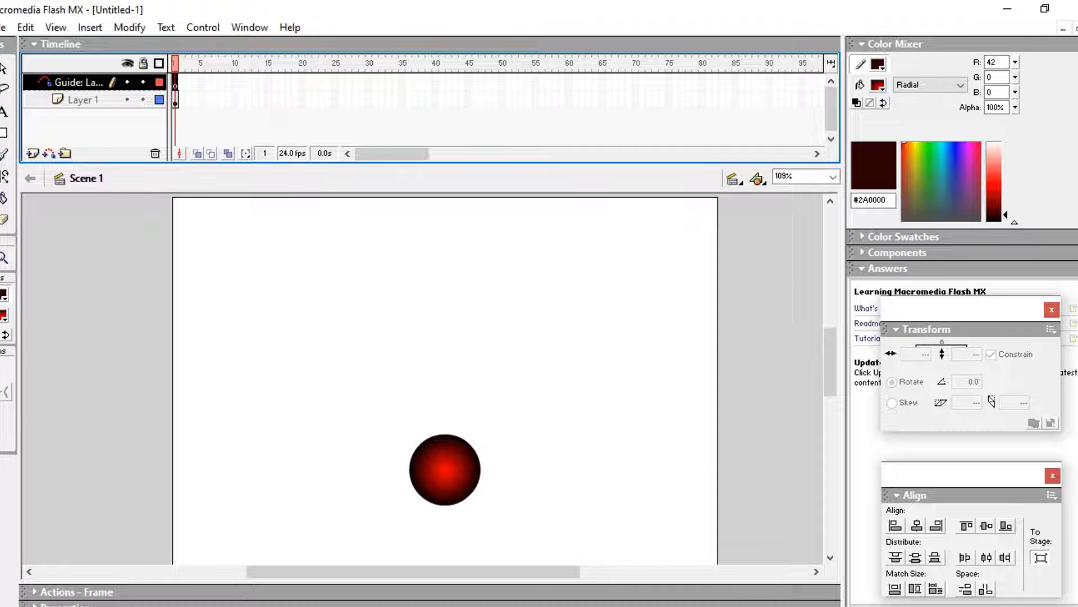
# Draw a large circle on the guide layer around the ball and delete its fill, keeping only the outline.
pyautogui.click(2, 132)
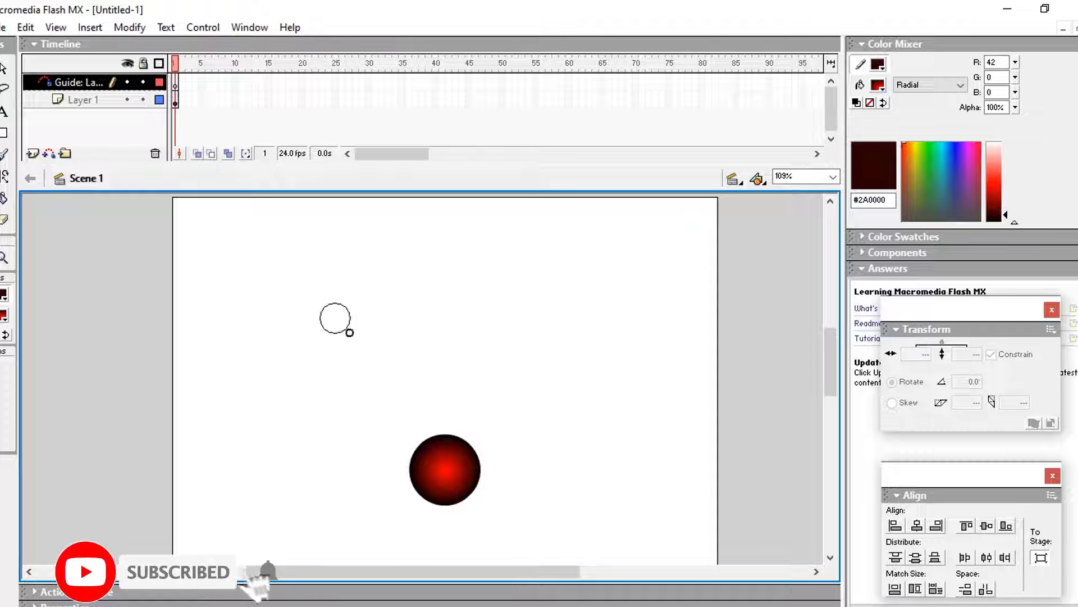
pyautogui.moveTo(349, 333); pyautogui.dragTo(604, 587)
pyautogui.press('shift')
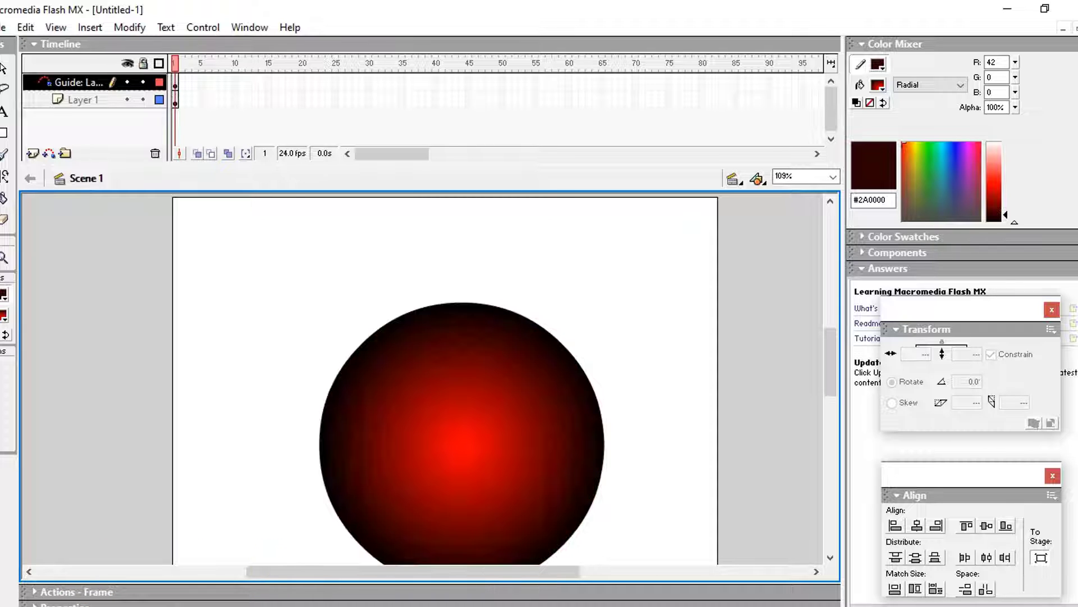
pyautogui.press('v')
pyautogui.hotkey('ctrl', 'a')
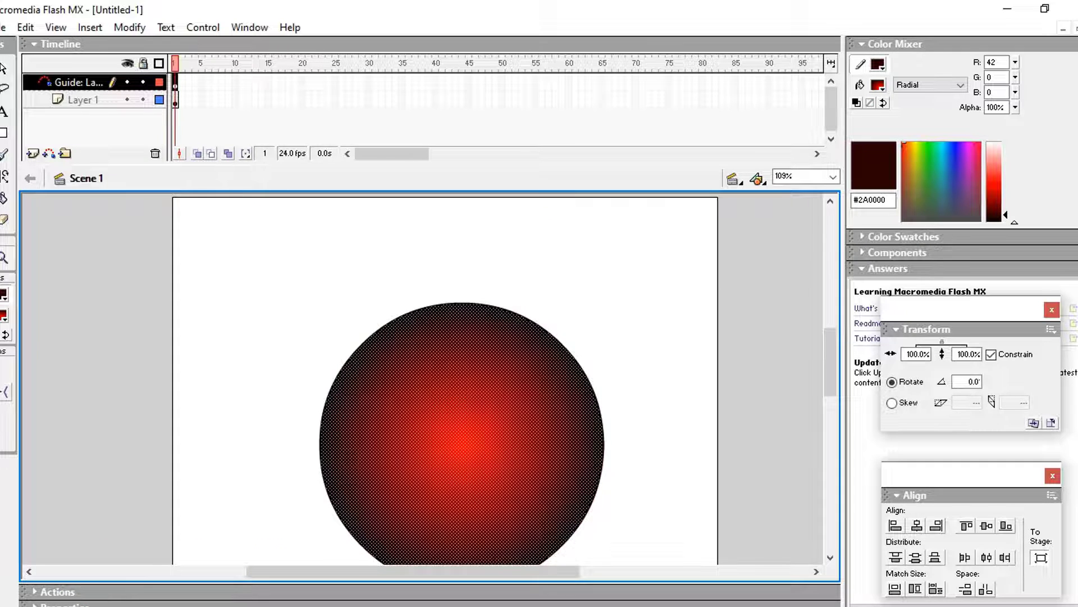
pyautogui.press('Delete')
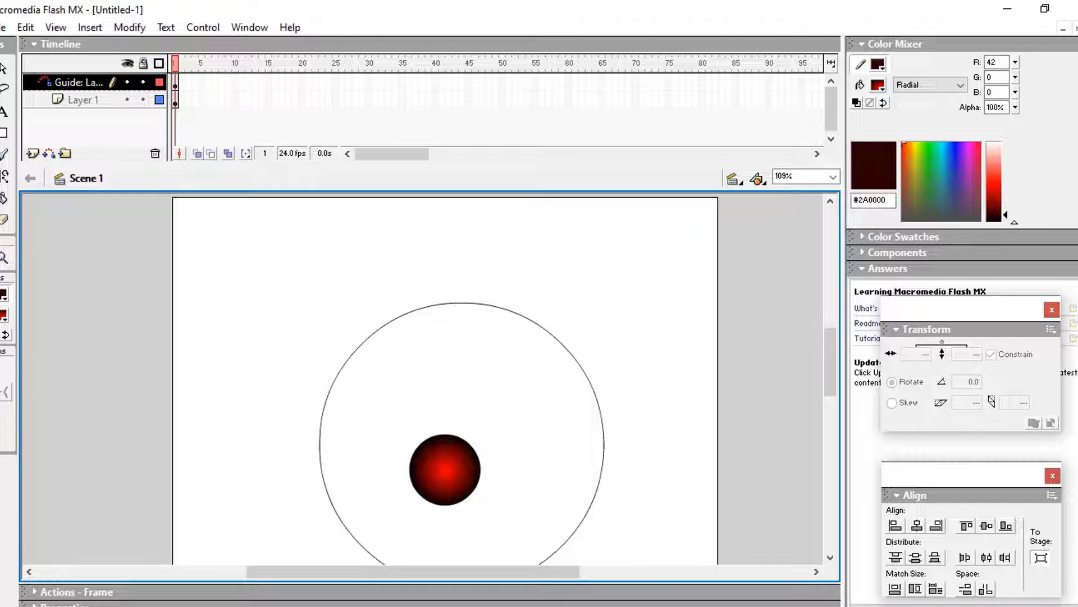
# Enlarge the guide circle proportionally to about 137.4% and centre it vertically and horizontally on the stage.
pyautogui.hotkey('ctrl', 'a')
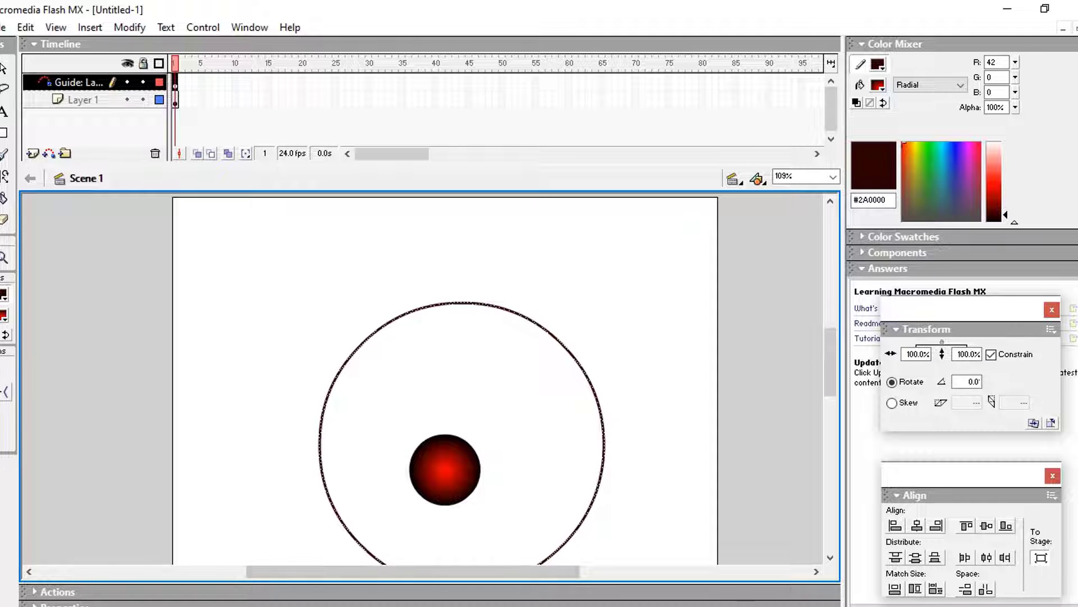
pyautogui.press('q')
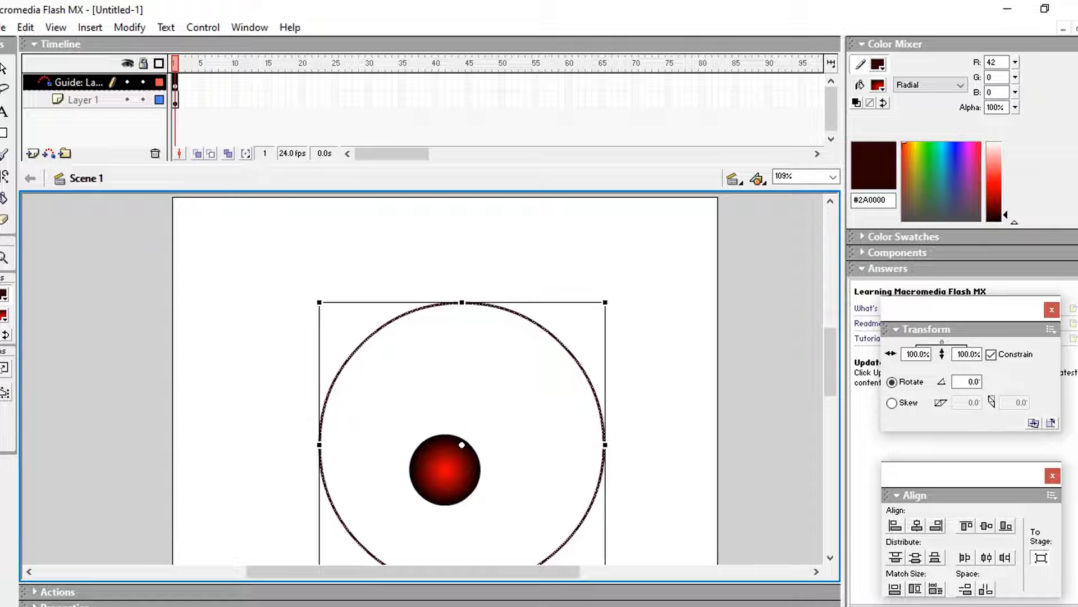
pyautogui.moveTo(319, 302); pyautogui.dragTo(266, 248)
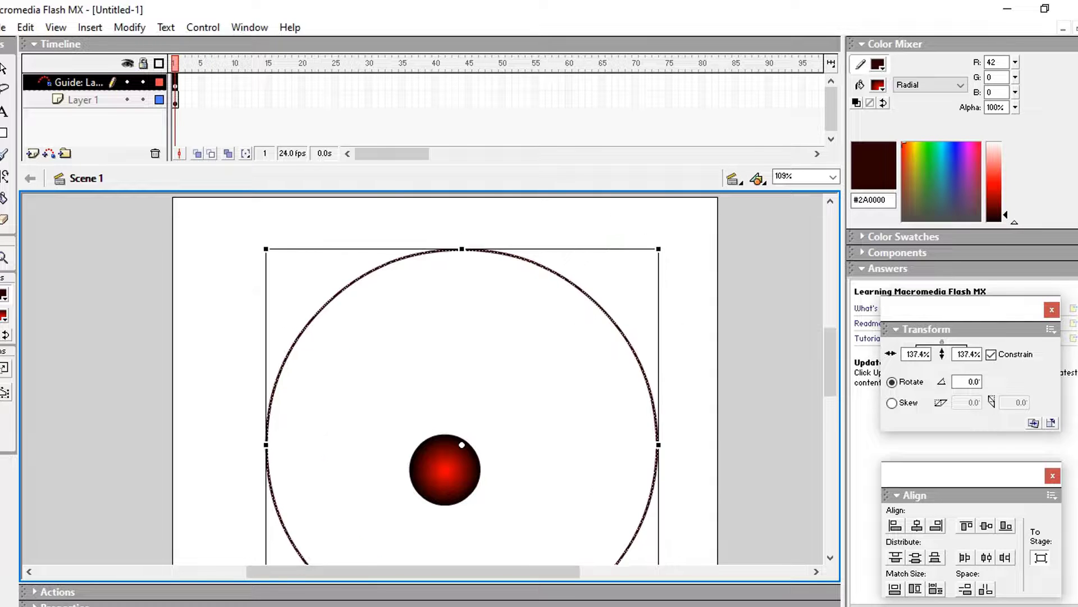
pyautogui.scroll(-3, 430, 379)
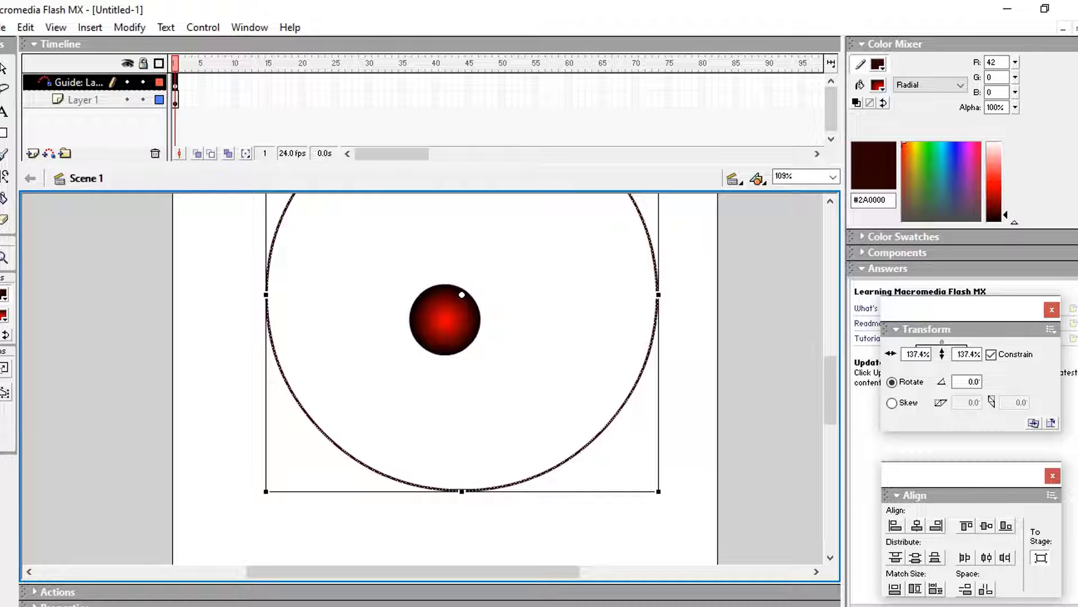
pyautogui.hotkey('ctrl', 'alt', '5')
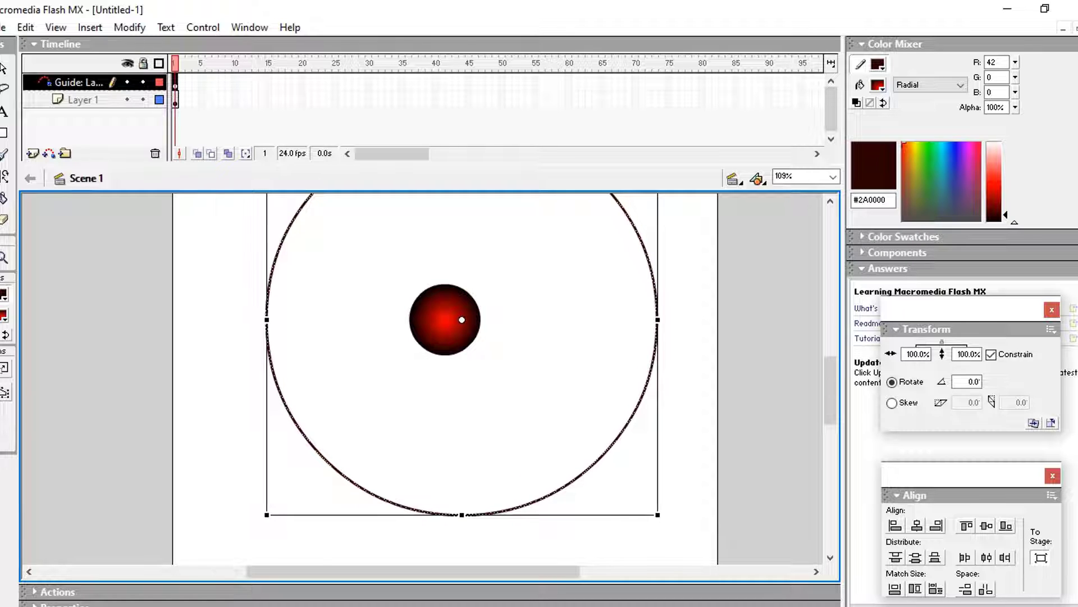
pyautogui.hotkey('ctrl', 'alt', '2')
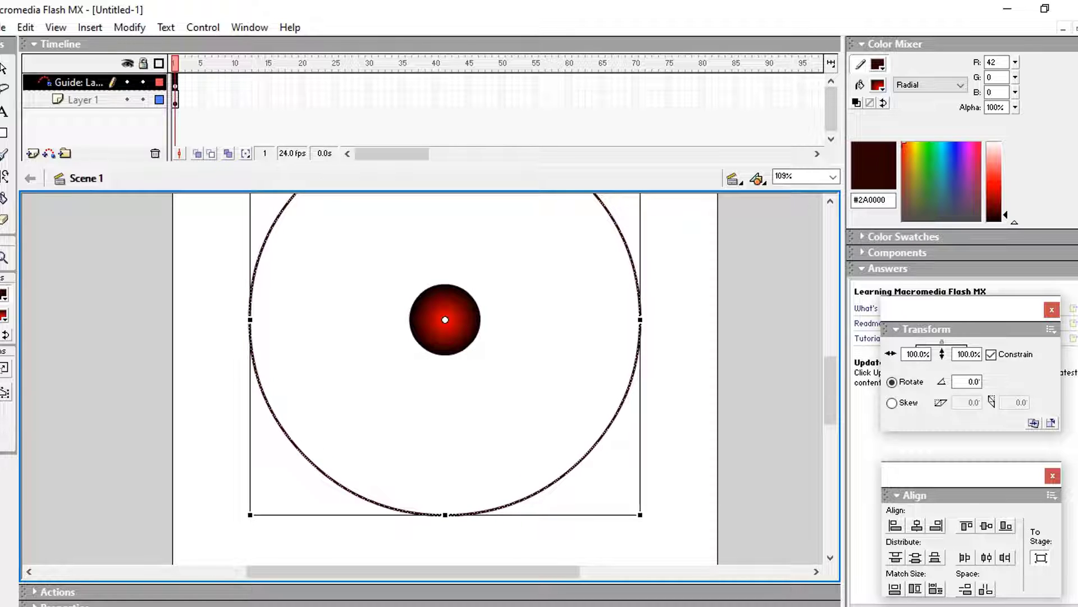
pyautogui.press('Escape')
# Erase a small gap in the guide circle's outline at its lowest point.
pyautogui.press('e')
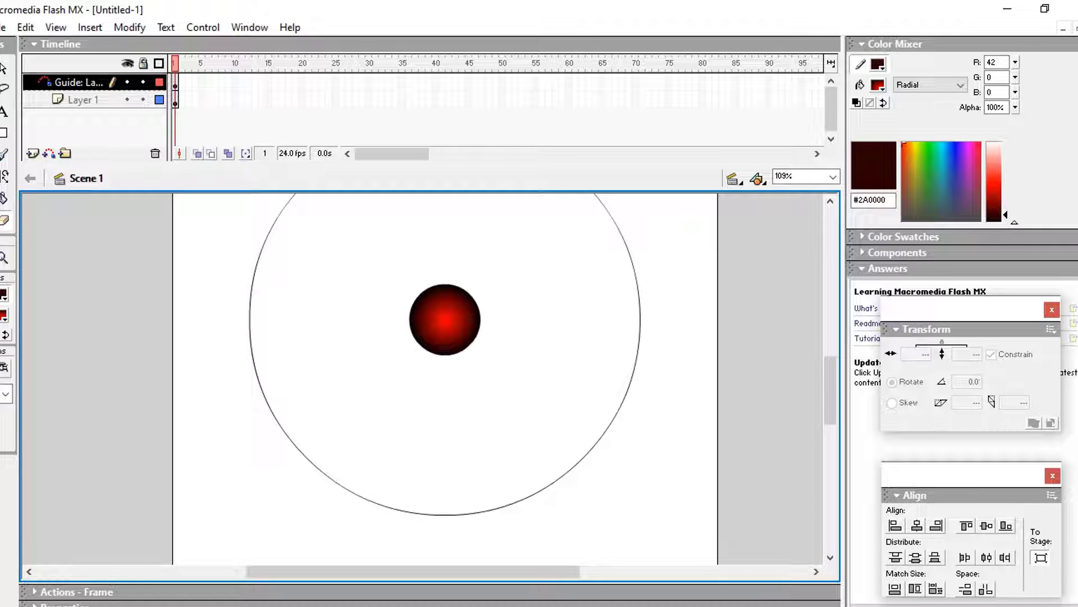
pyautogui.click(433, 514)
pyautogui.press('v')
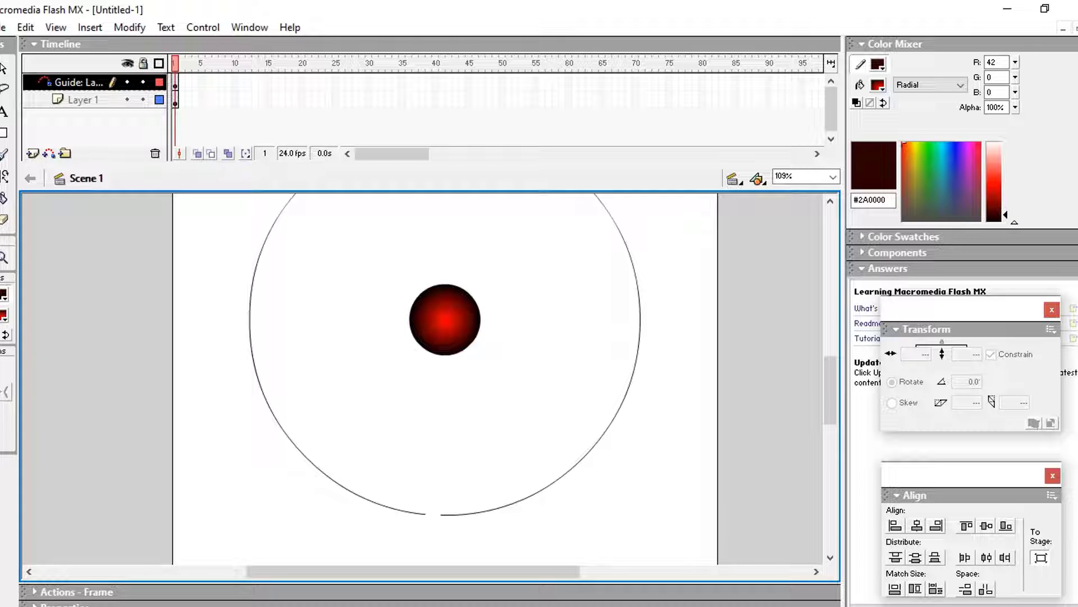
# Insert keyframes at frame 40 on both the guide layer and Layer 1.
pyautogui.rightClick(436, 82)
pyautogui.click(495, 156)
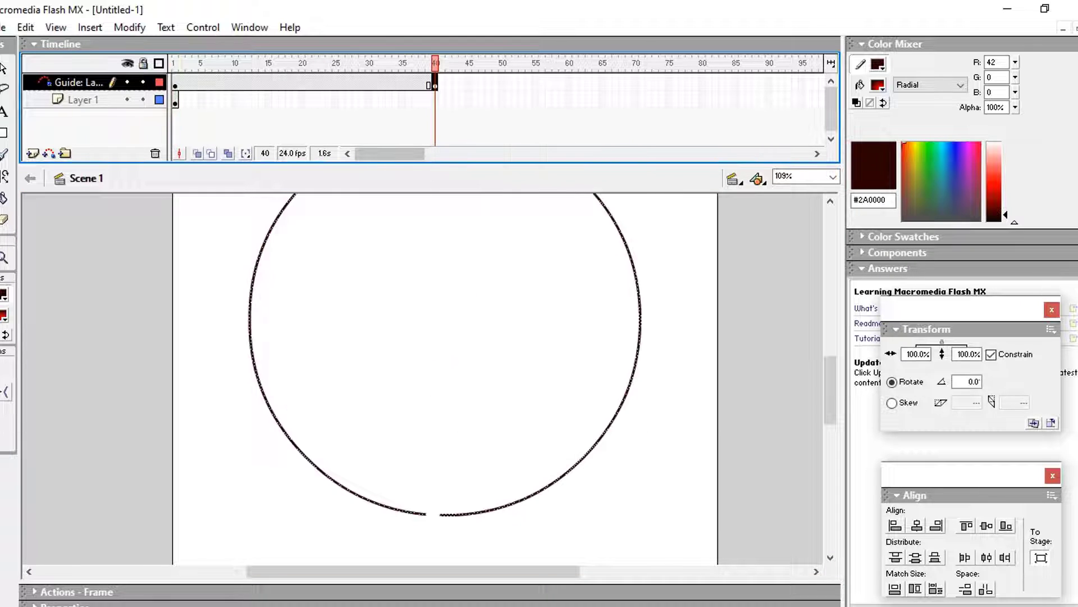
pyautogui.rightClick(435, 99)
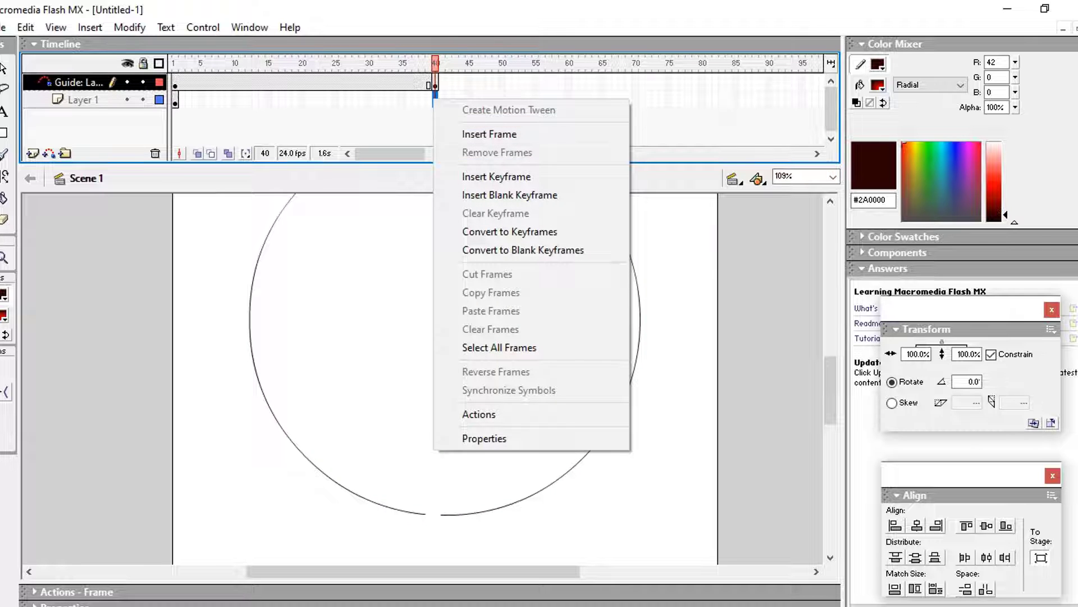
pyautogui.click(496, 177)
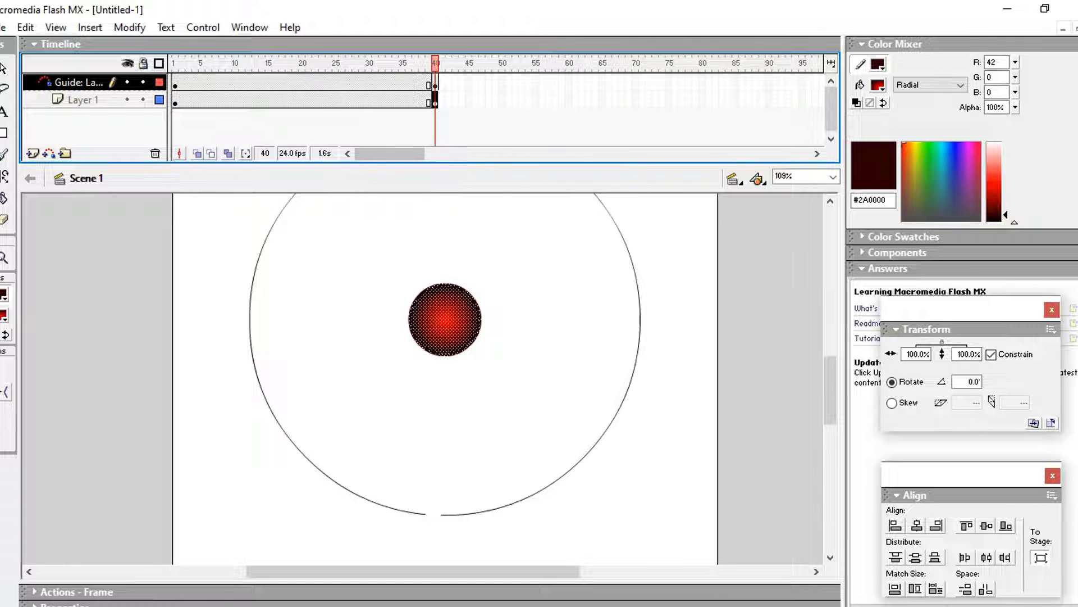
# Create a motion tween across frames 1 to 40 of Layer 1.
pyautogui.click(176, 103)
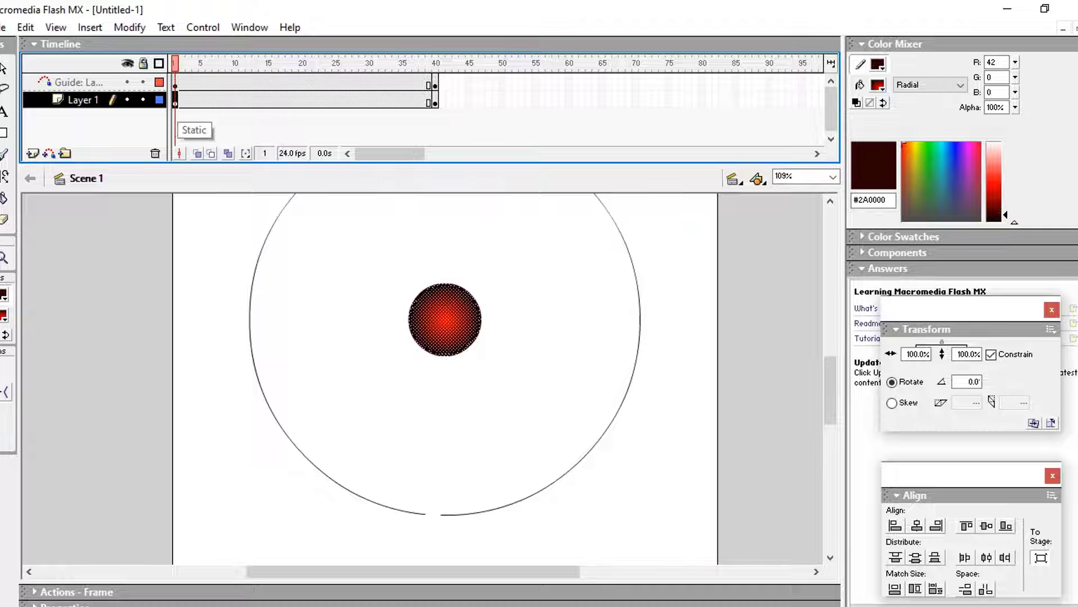
pyautogui.moveTo(175, 103); pyautogui.dragTo(436, 99)
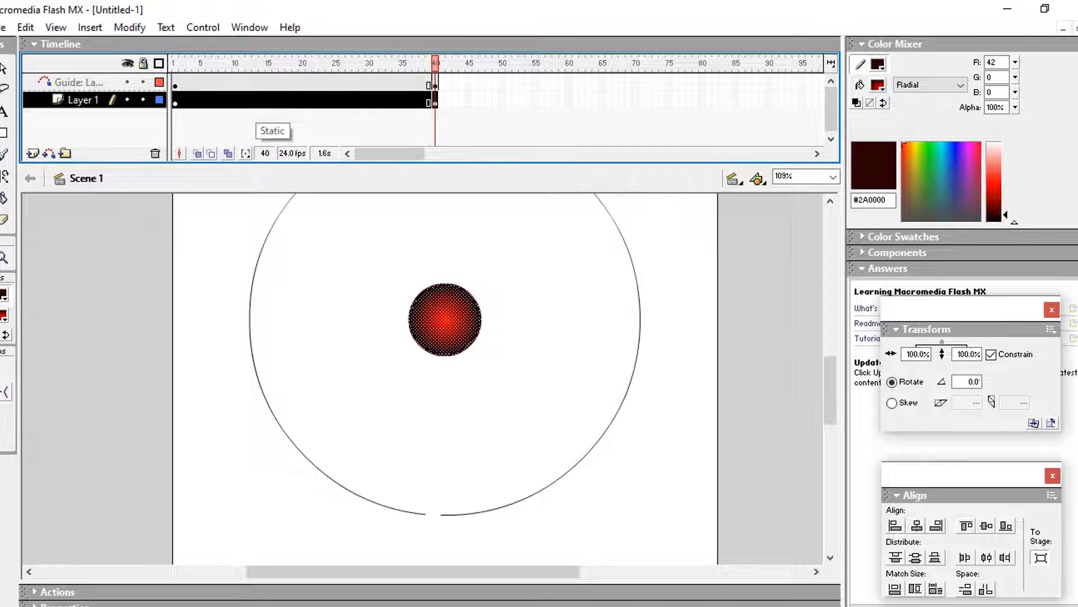
pyautogui.rightClick(255, 100)
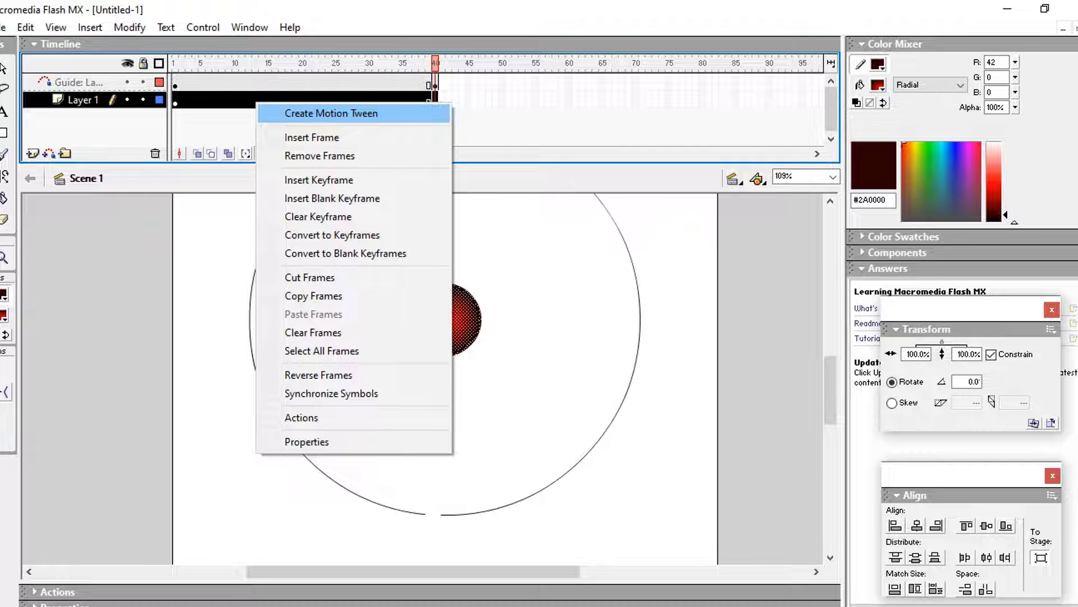
pyautogui.press('Return')
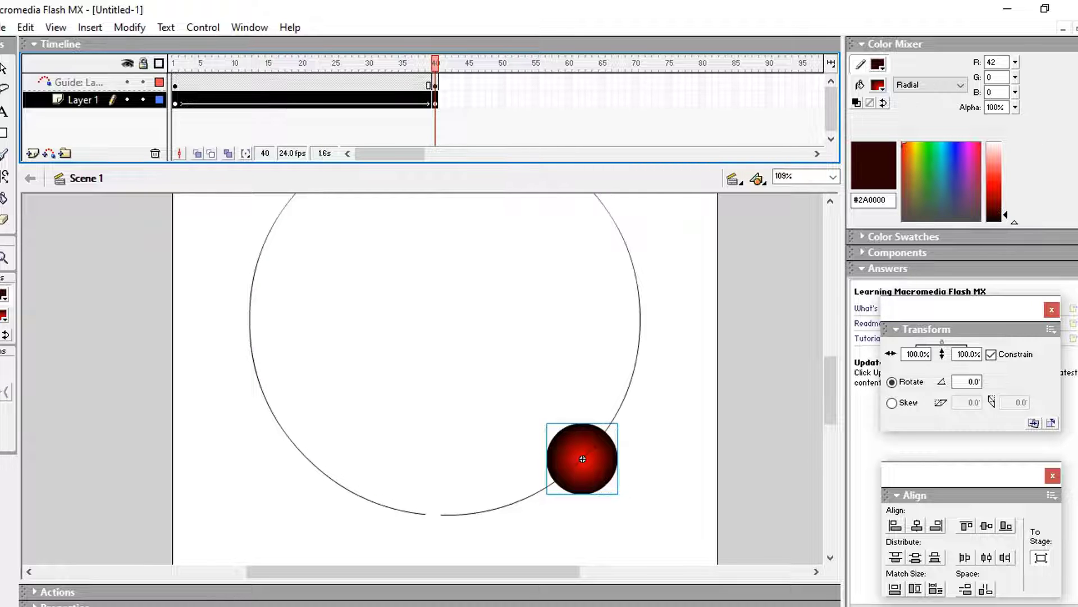
# Snap the ball to one end of the guide circle's gap at frame 1 and to the other end at frame 40.
pyautogui.click(455, 99)
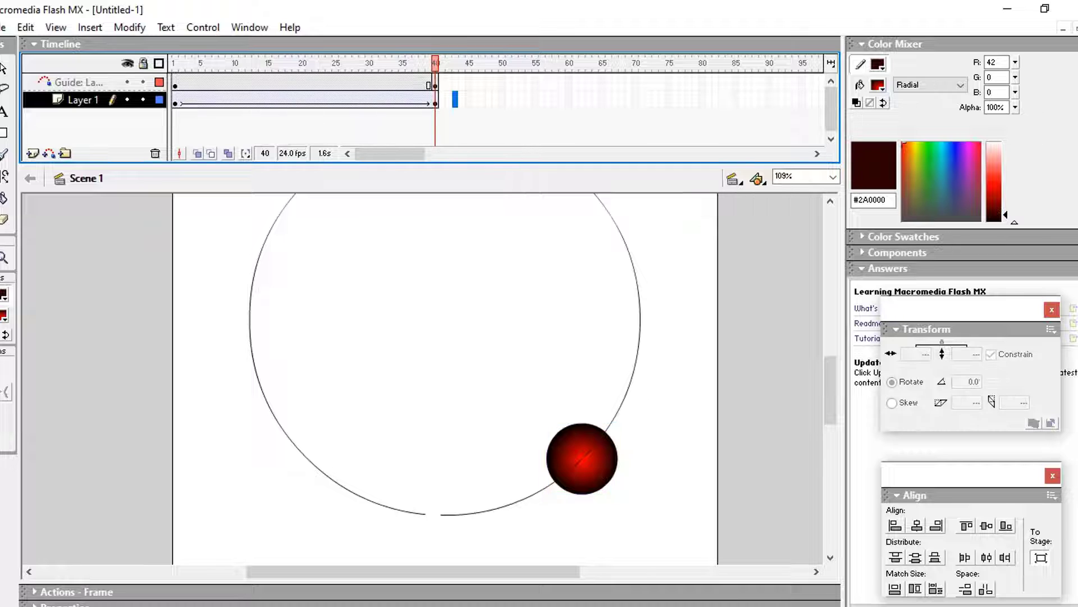
pyautogui.click(175, 101)
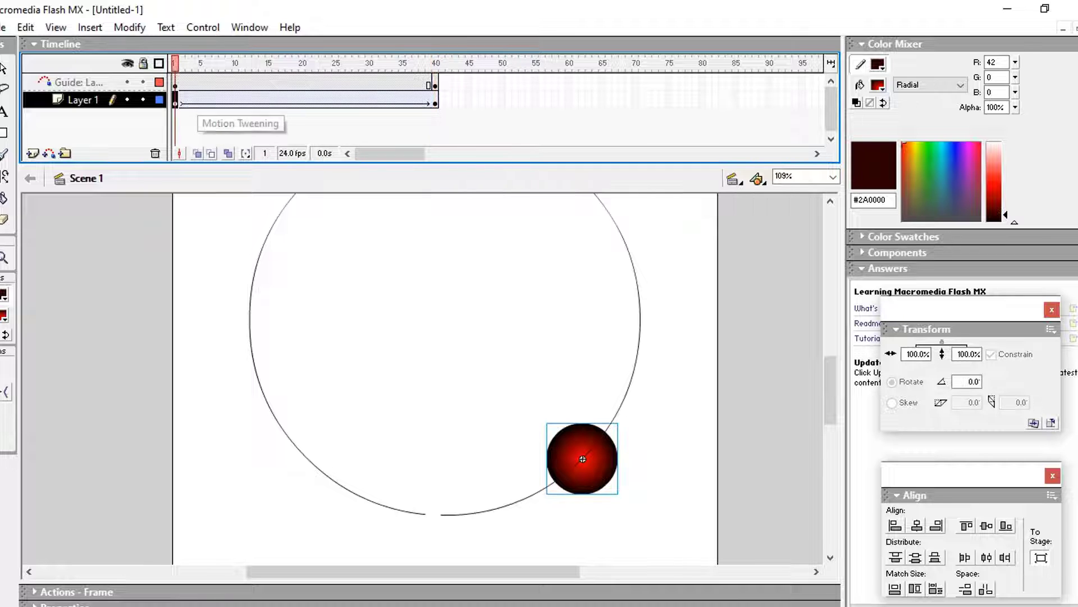
pyautogui.moveTo(583, 459); pyautogui.dragTo(423, 514)
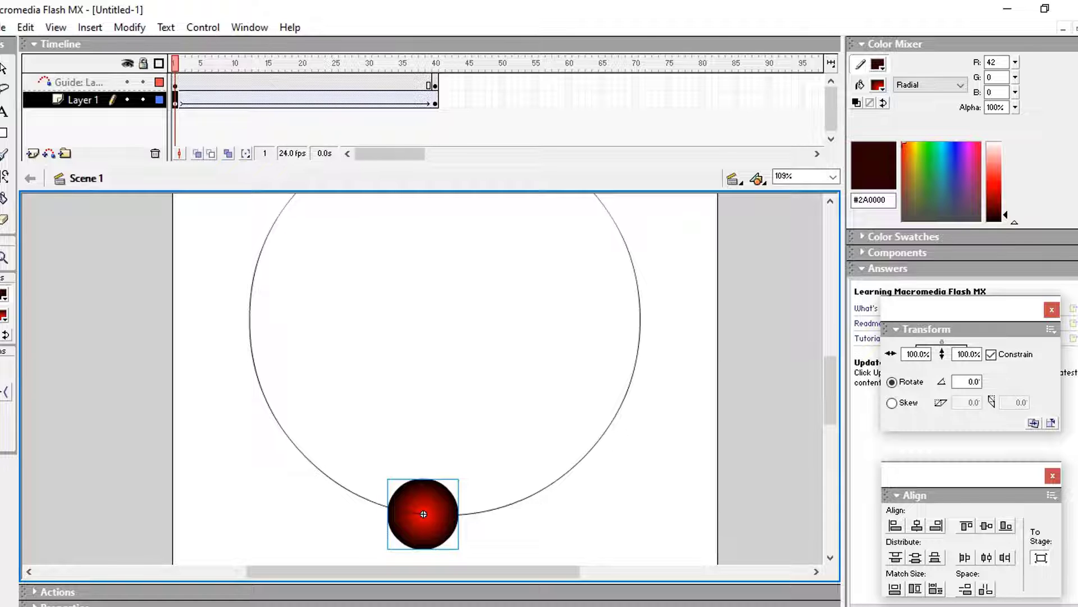
pyautogui.click(435, 102)
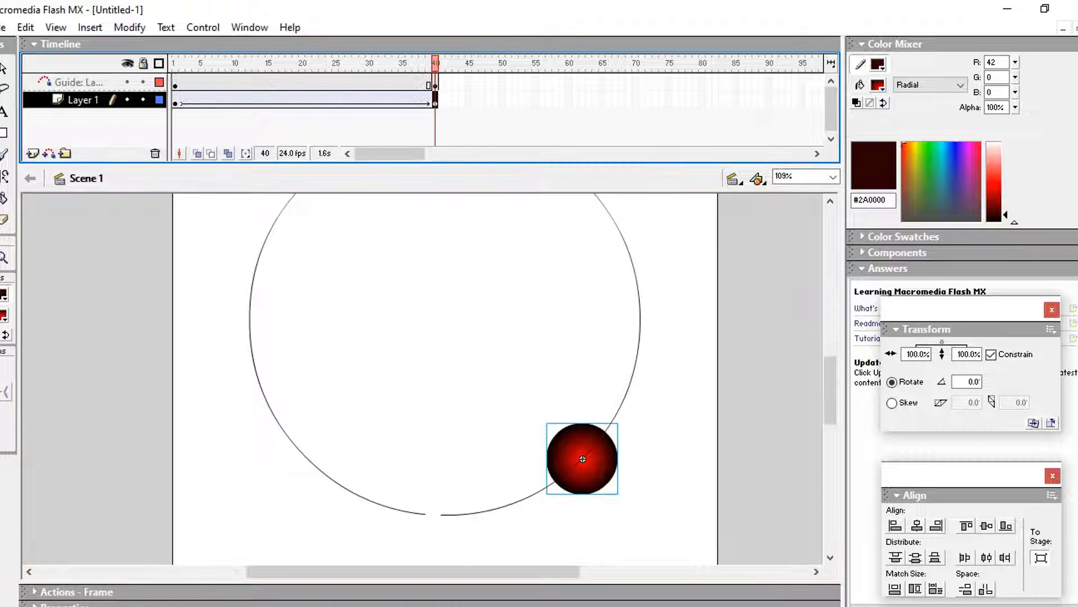
pyautogui.moveTo(582, 458); pyautogui.dragTo(441, 515)
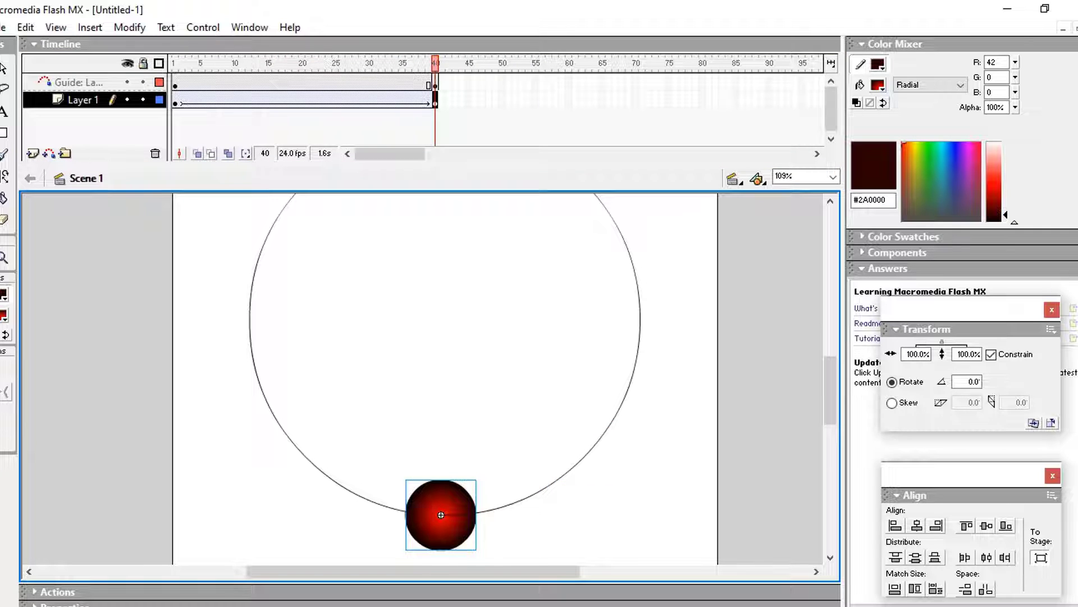
# Check the ball's positions at intermediate frames of the tween and play the animation on the timeline.
pyautogui.click(262, 100)
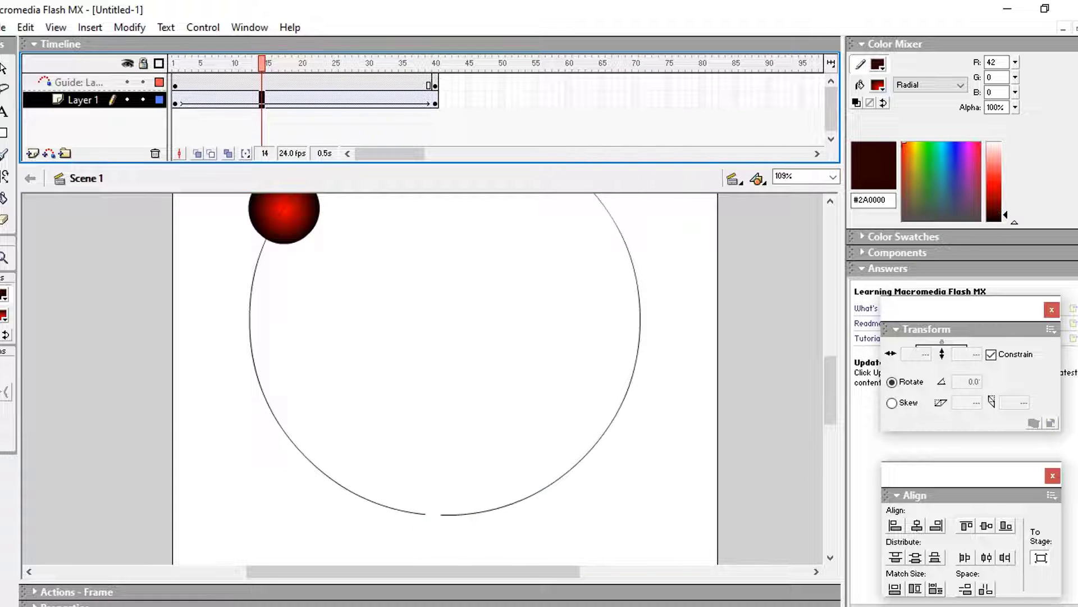
pyautogui.click(342, 100)
pyautogui.click(375, 100)
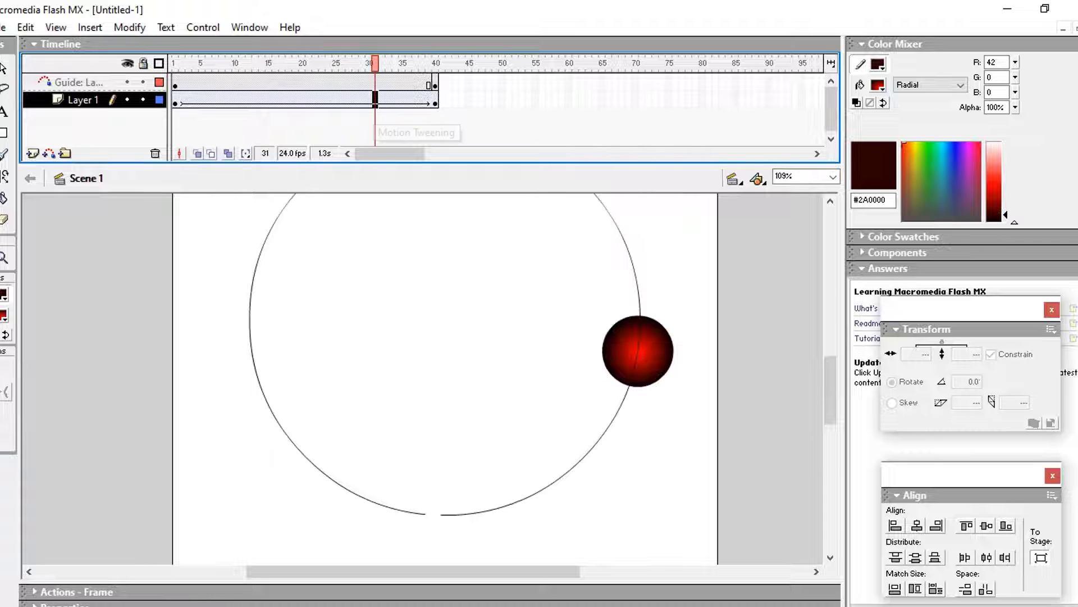
pyautogui.press('Return')
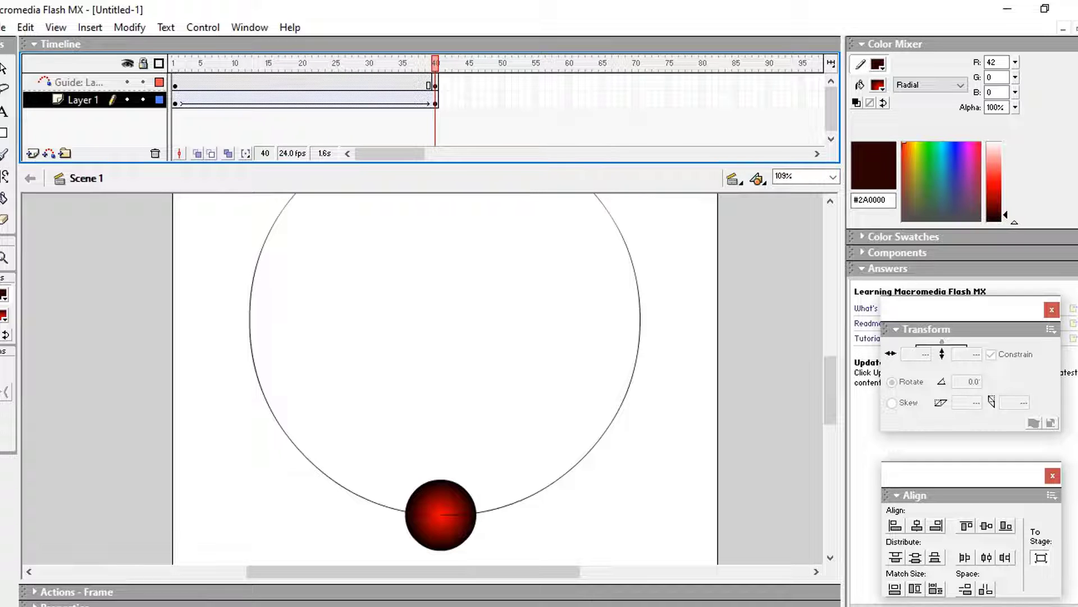
# Test the movie to watch the ball follow the circular guide, and close the preview.
pyautogui.click(203, 27)
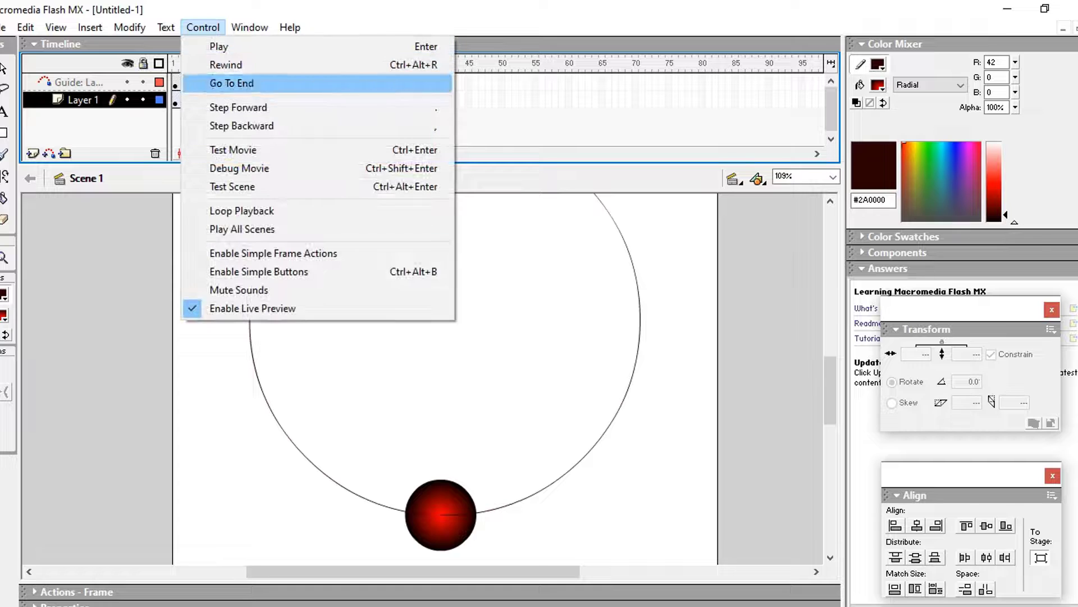
pyautogui.click(233, 150)
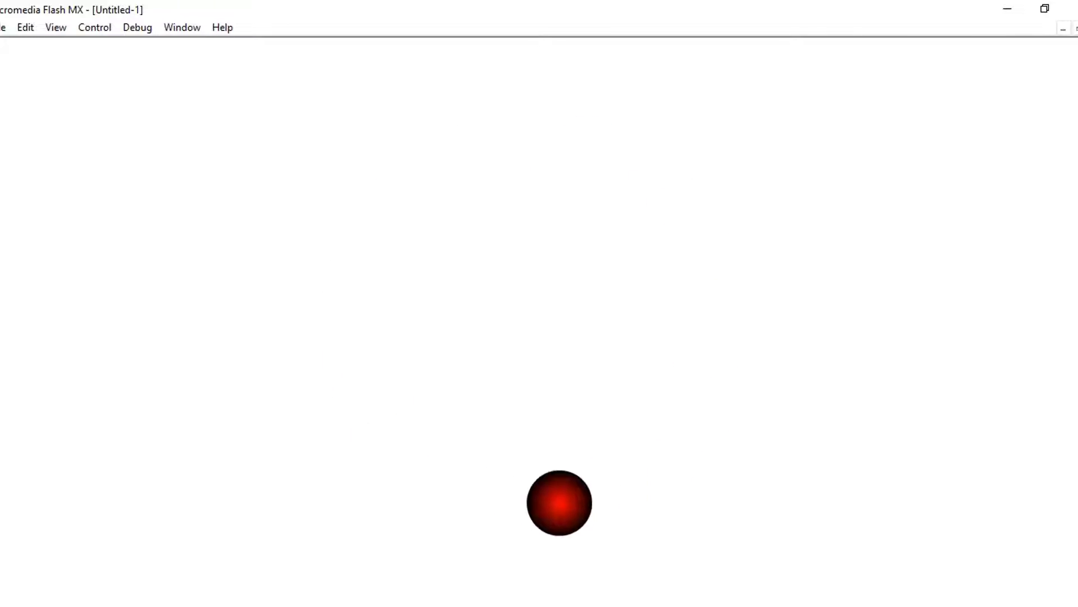
pyautogui.hotkey('ctrl', 'w')
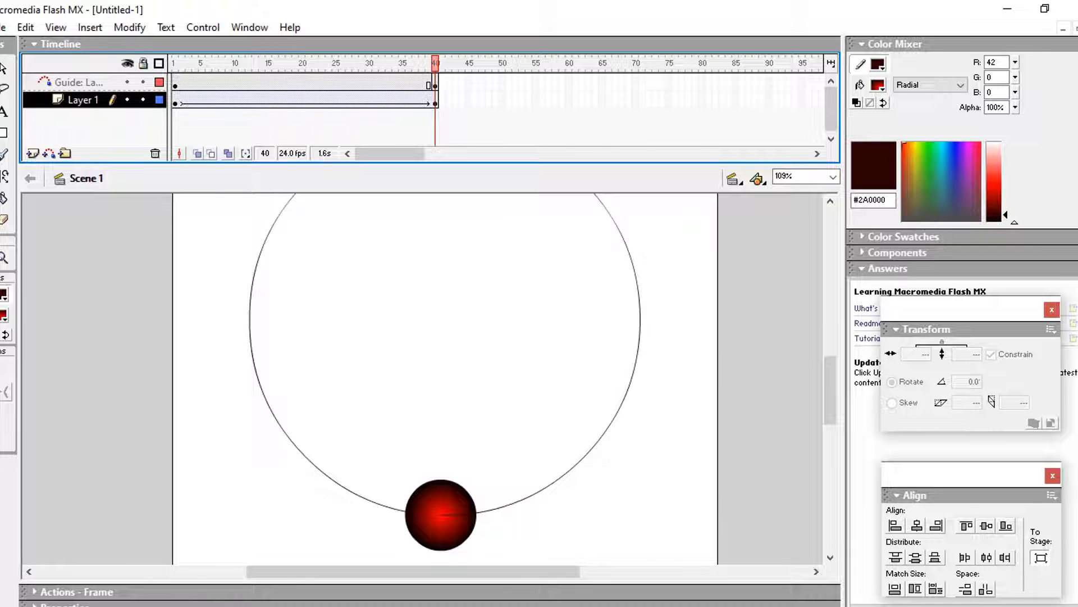
pyautogui.click(443, 376)
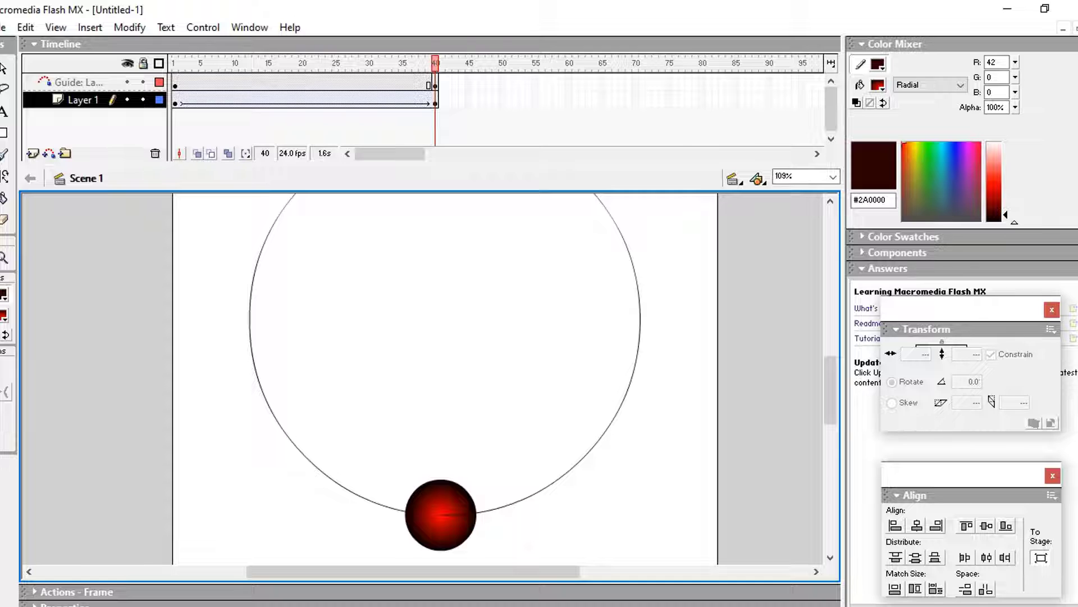
# Add a layer above the guide layer and centre a 550 by 550 ring with a stroke of 10 on the stage at frame 1.
pyautogui.click(78, 82)
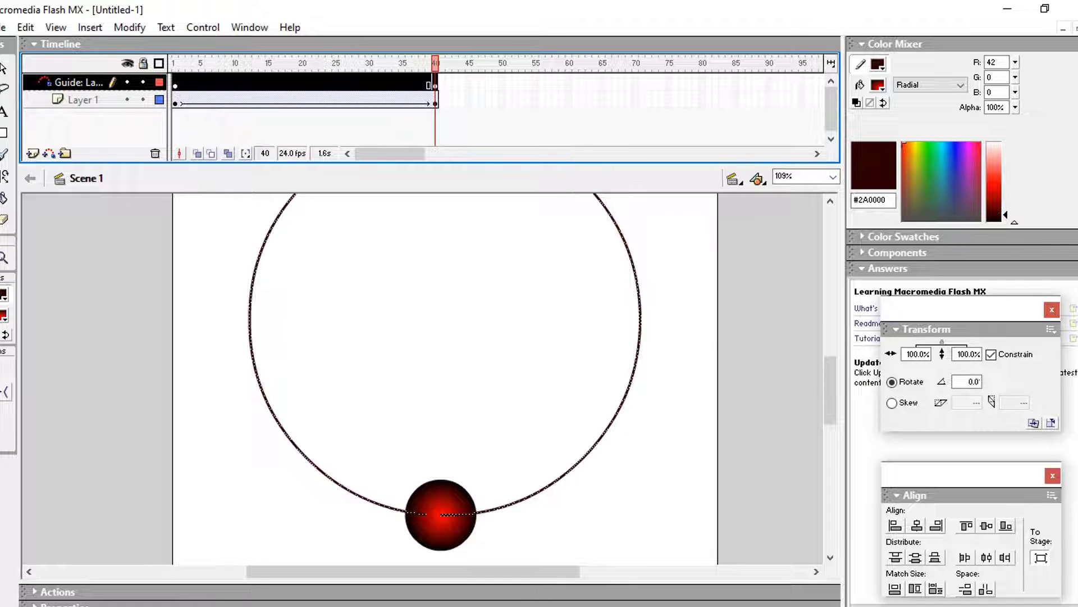
pyautogui.click(33, 153)
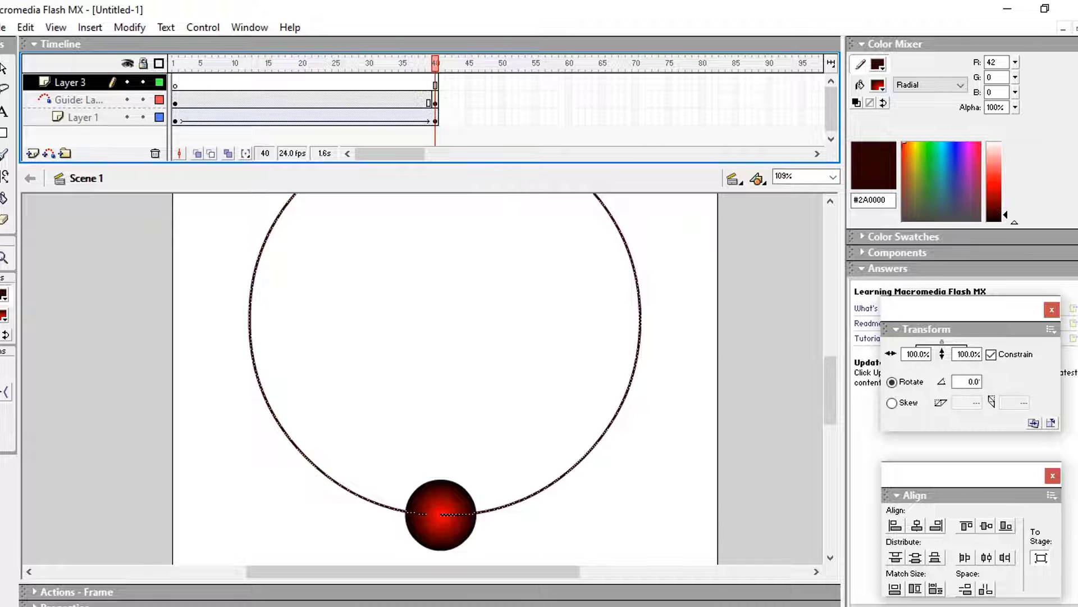
pyautogui.click(175, 84)
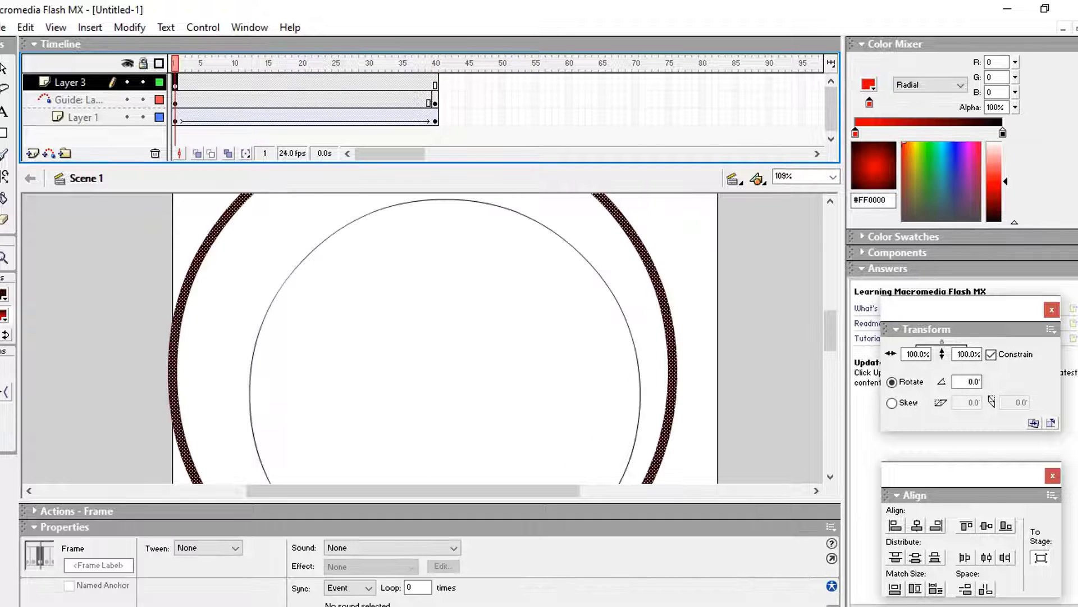
pyautogui.click(917, 526)
pyautogui.click(916, 557)
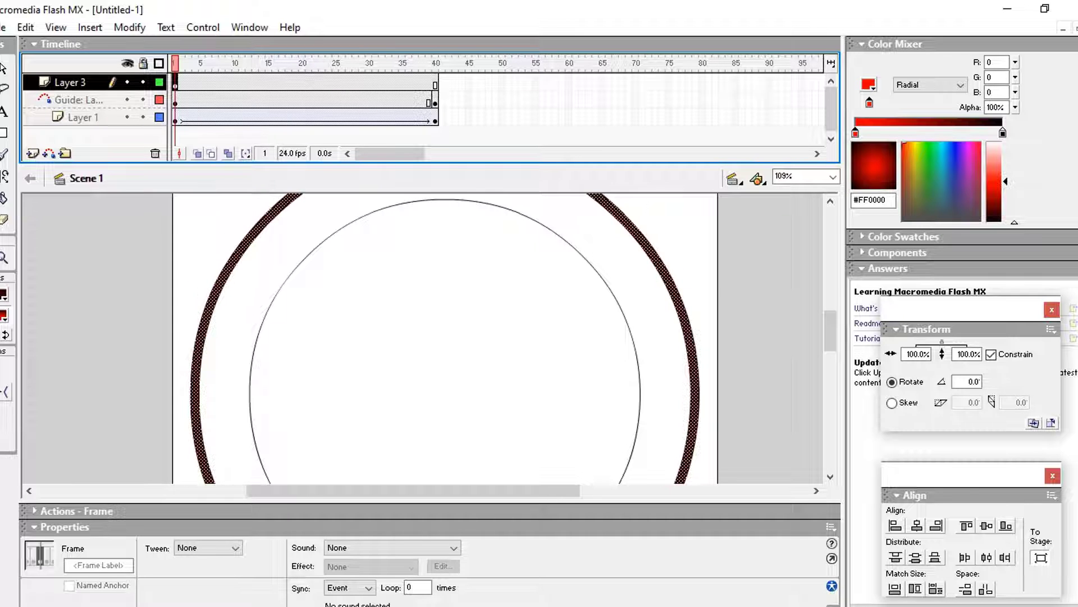
# Test the movie with the thick outer ring around the ball's path, and close the preview.
pyautogui.click(202, 27)
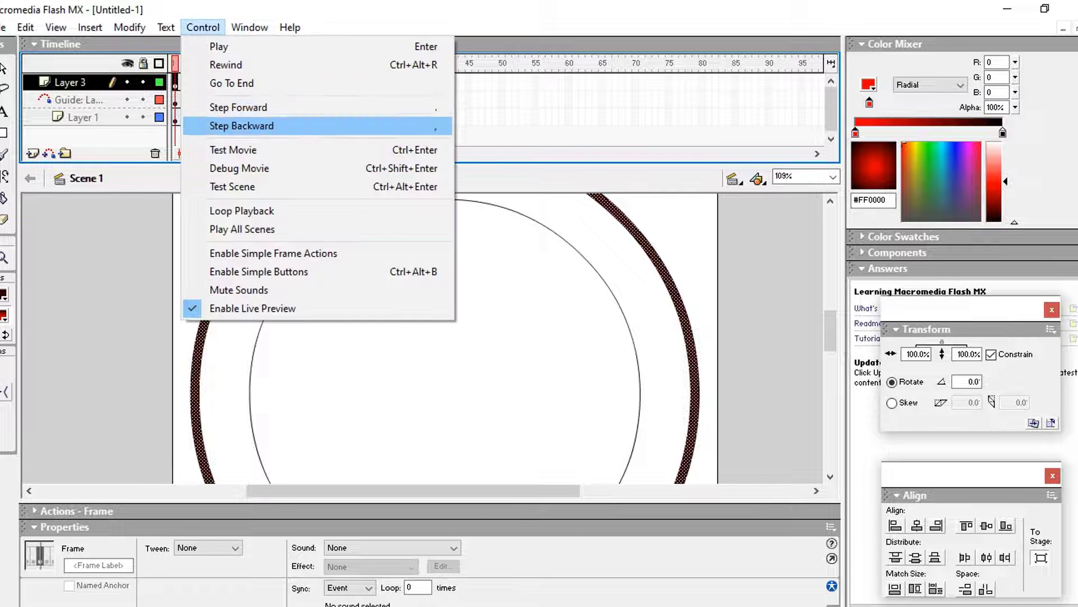
pyautogui.click(233, 150)
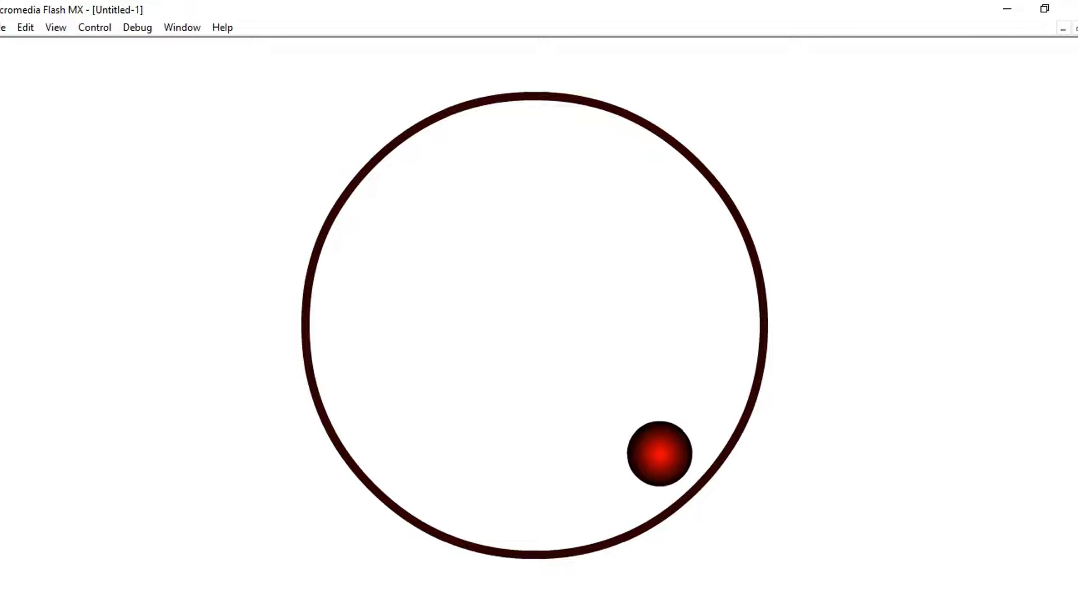
pyautogui.click(1077, 28)
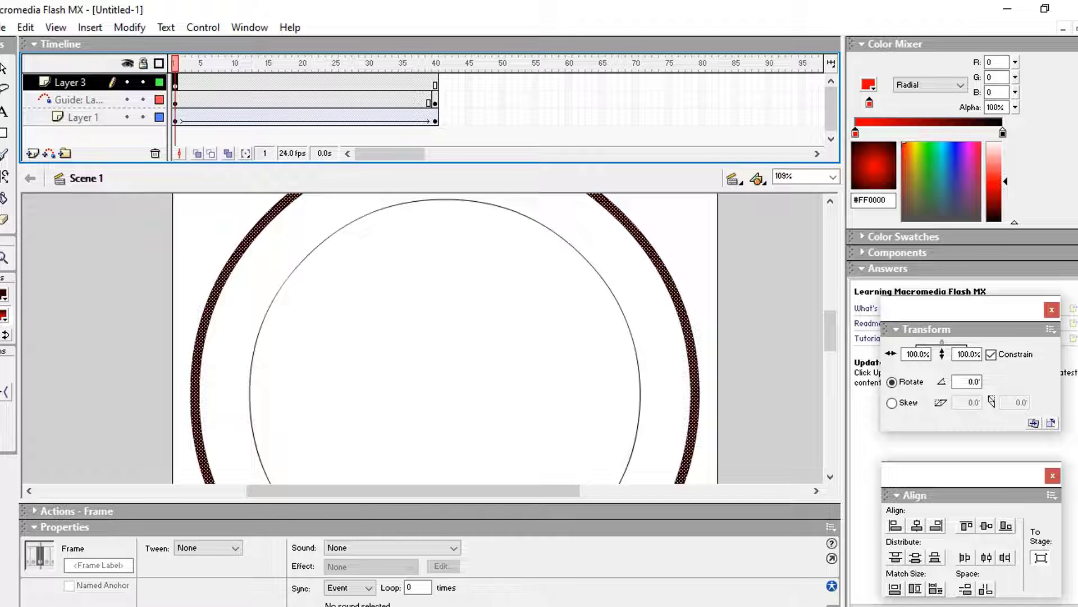
# Duplicate the thick ring as a 400 by 400 copy centred horizontally and vertically on the stage.
pyautogui.moveTo(830, 330); pyautogui.dragTo(830, 355)
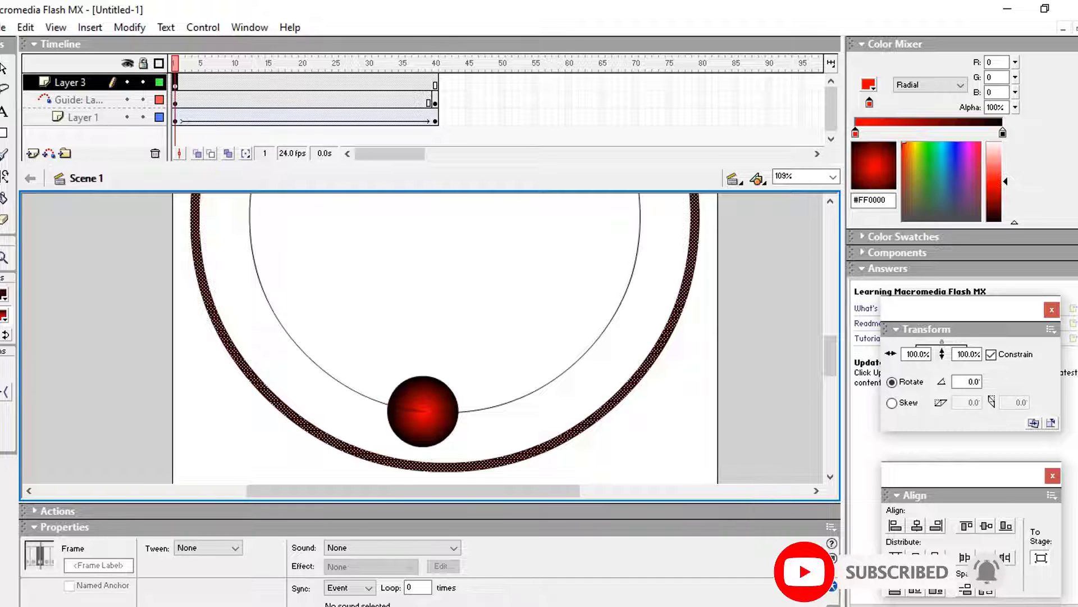
pyautogui.hotkey('ctrl', 'd')
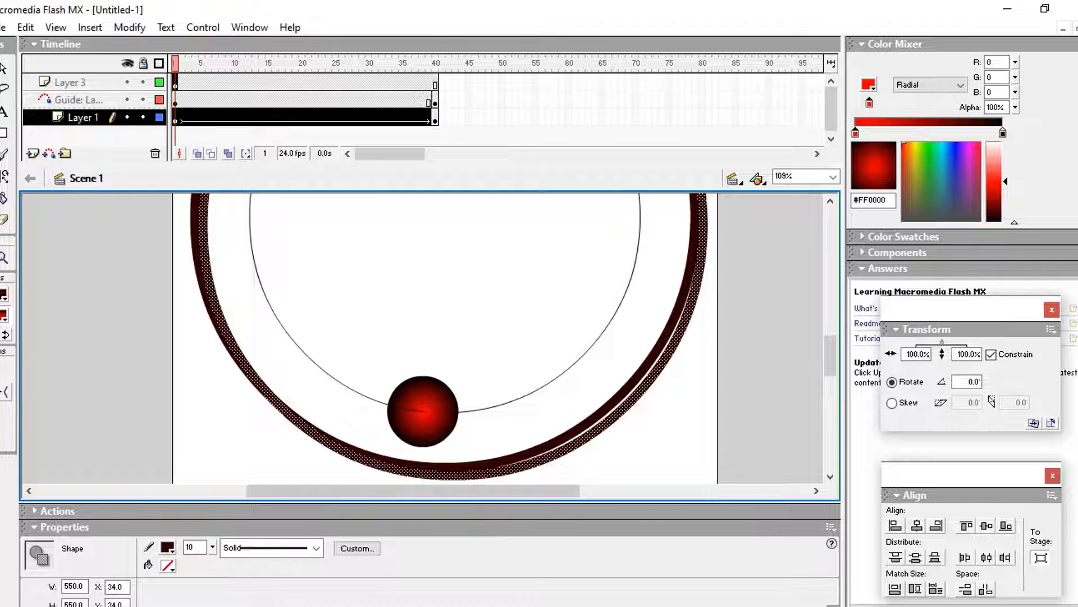
pyautogui.moveTo(84, 586); pyautogui.dragTo(64, 586)
pyautogui.write('400')
pyautogui.press('Tab')
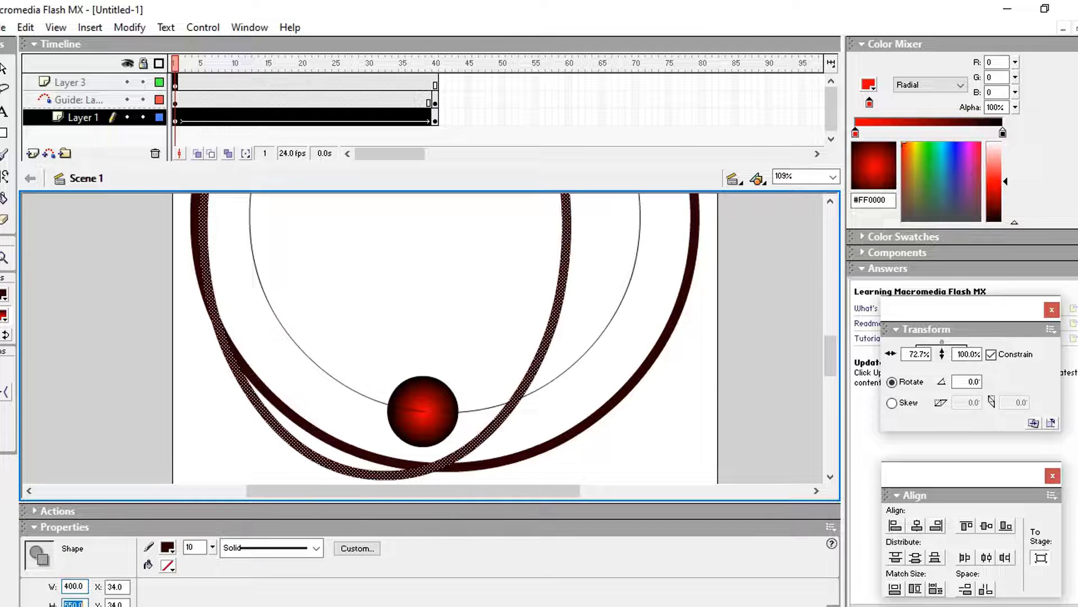
pyautogui.write('400')
pyautogui.press('Return')
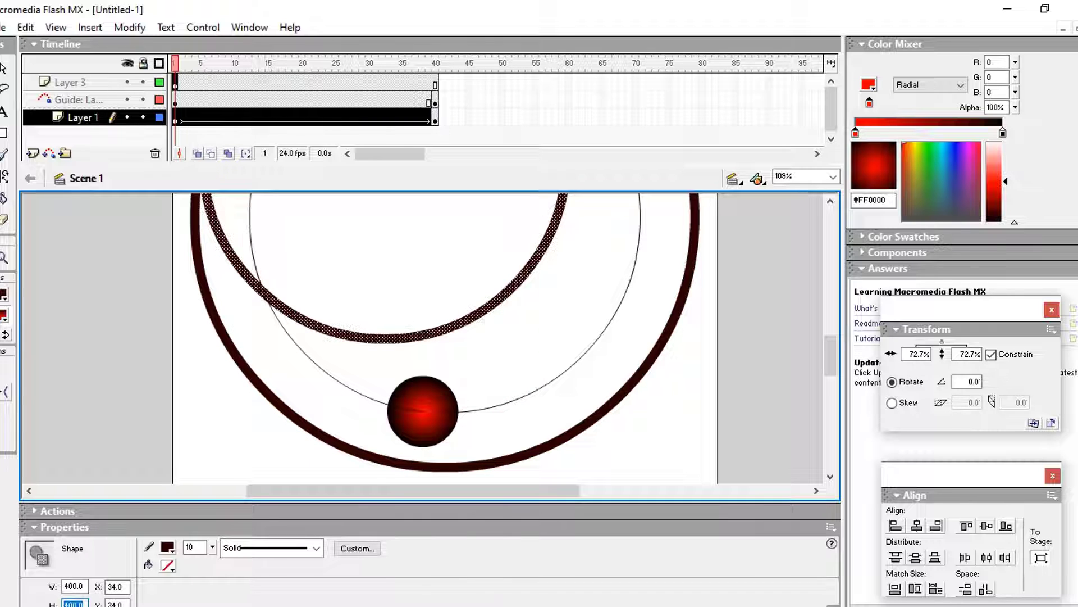
pyautogui.hotkey('ctrl', 'alt', '2')
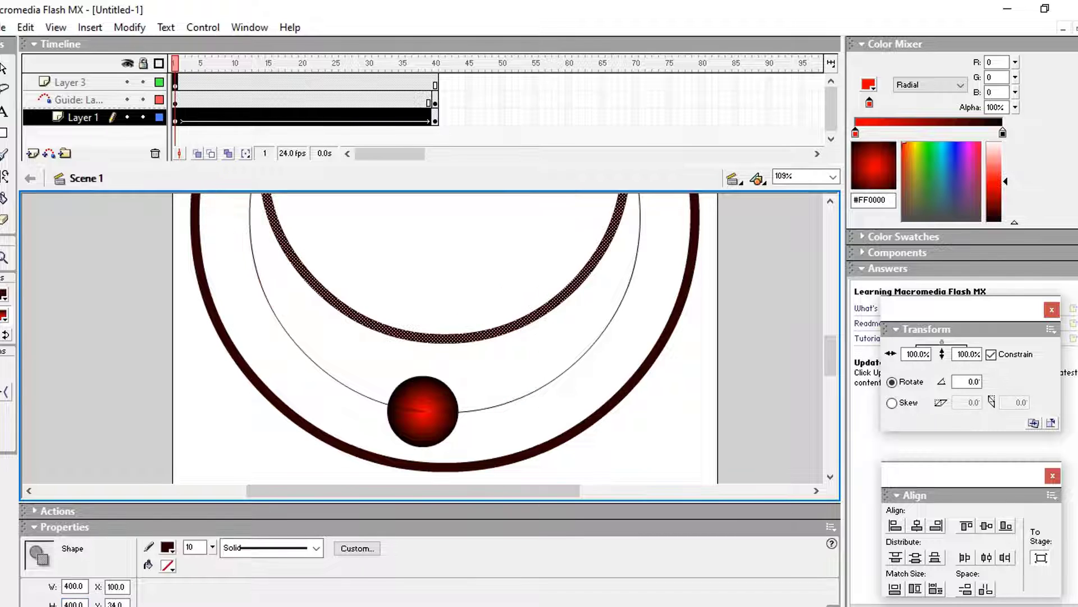
pyautogui.hotkey('ctrl', 'alt', '5')
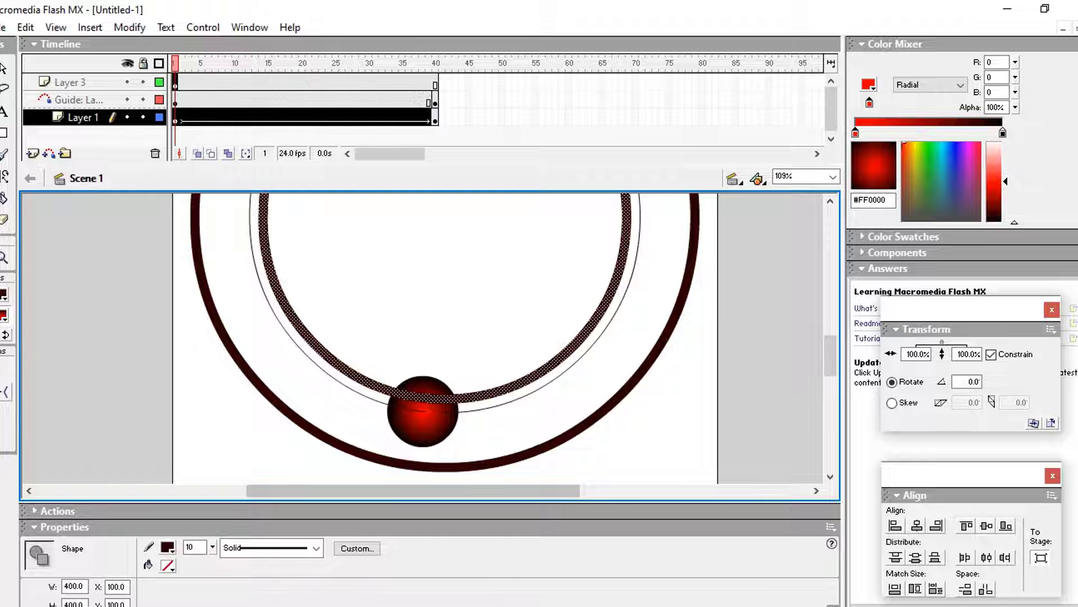
# Resize the inner ring to 300 by 300 and centre it on the stage in both directions.
pyautogui.doubleClick(82, 585)
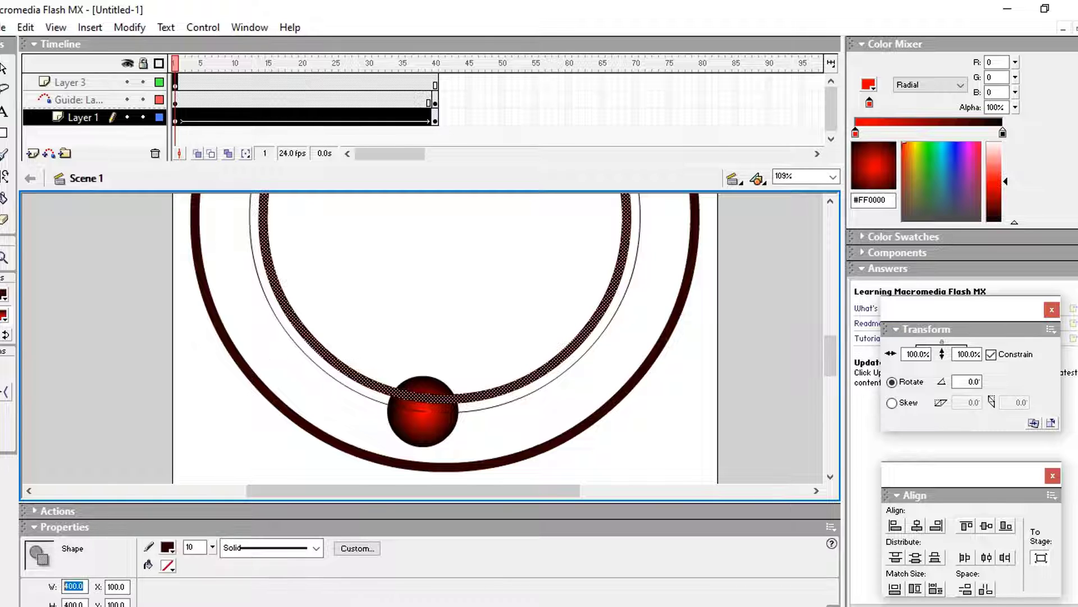
pyautogui.press('Tab')
pyautogui.write('3')
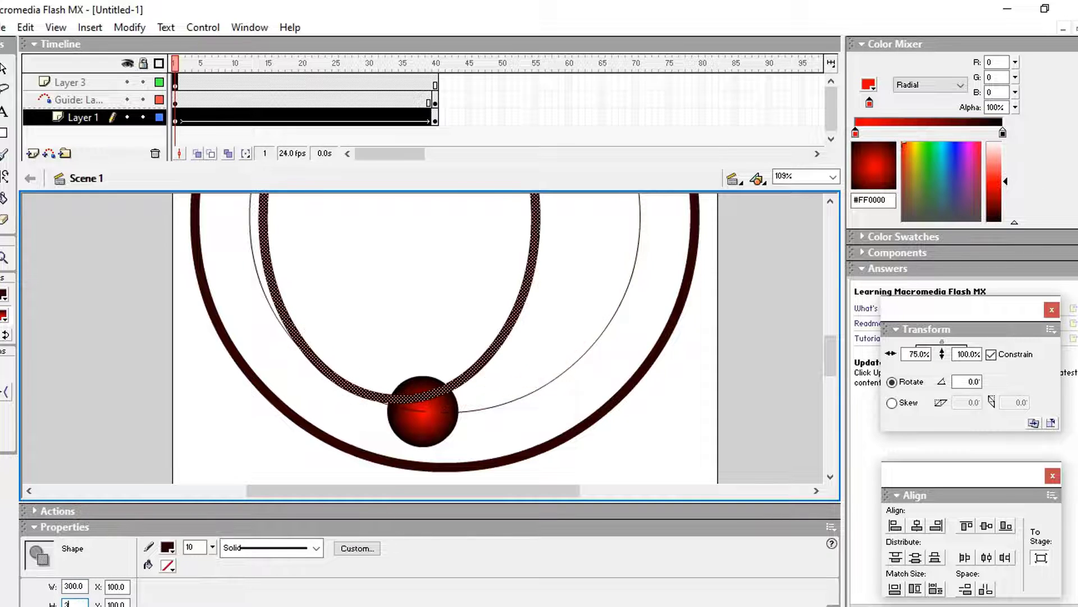
pyautogui.write('00')
pyautogui.press('Return')
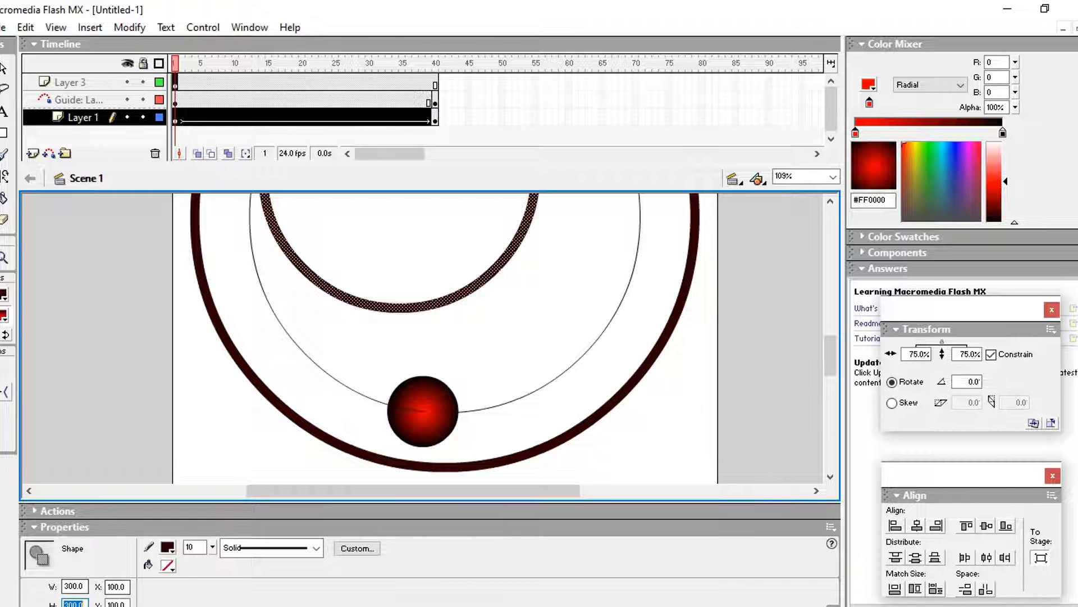
pyautogui.hotkey('ctrl', 'alt', '2')
pyautogui.hotkey('ctrl', 'alt', '5')
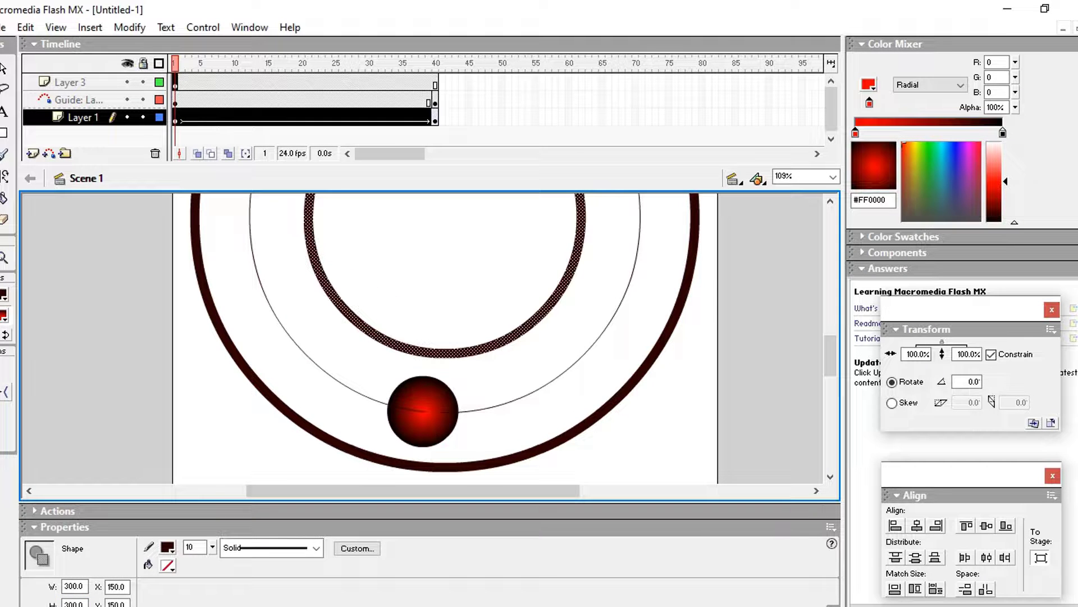
# Test the movie with the inner and outer rings on either side of the ball's path.
pyautogui.scroll(3, 422, 337)
pyautogui.scroll(-1, 422, 338)
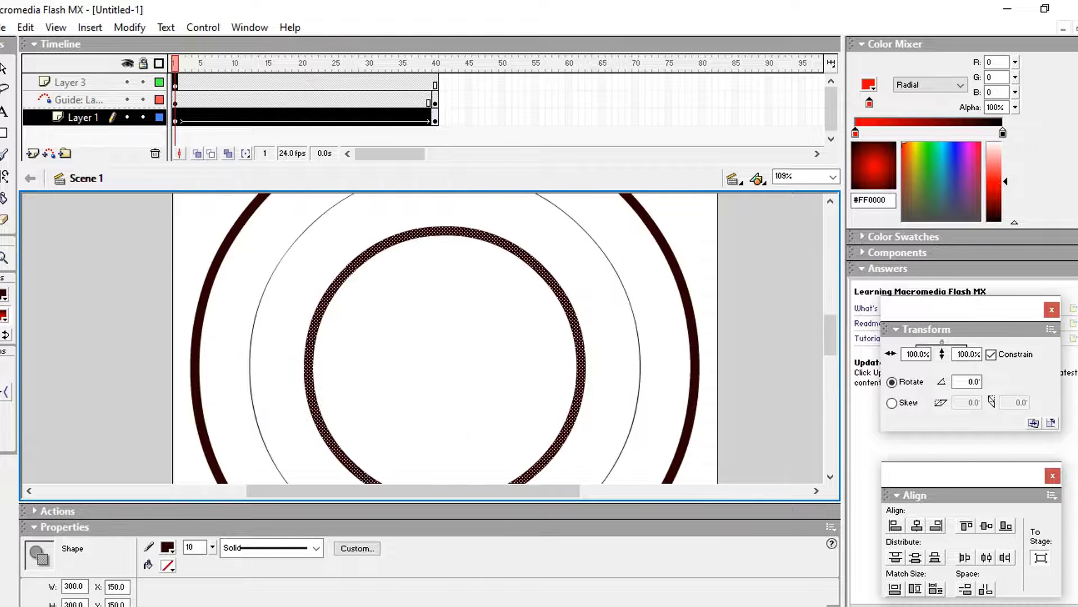
pyautogui.click(203, 27)
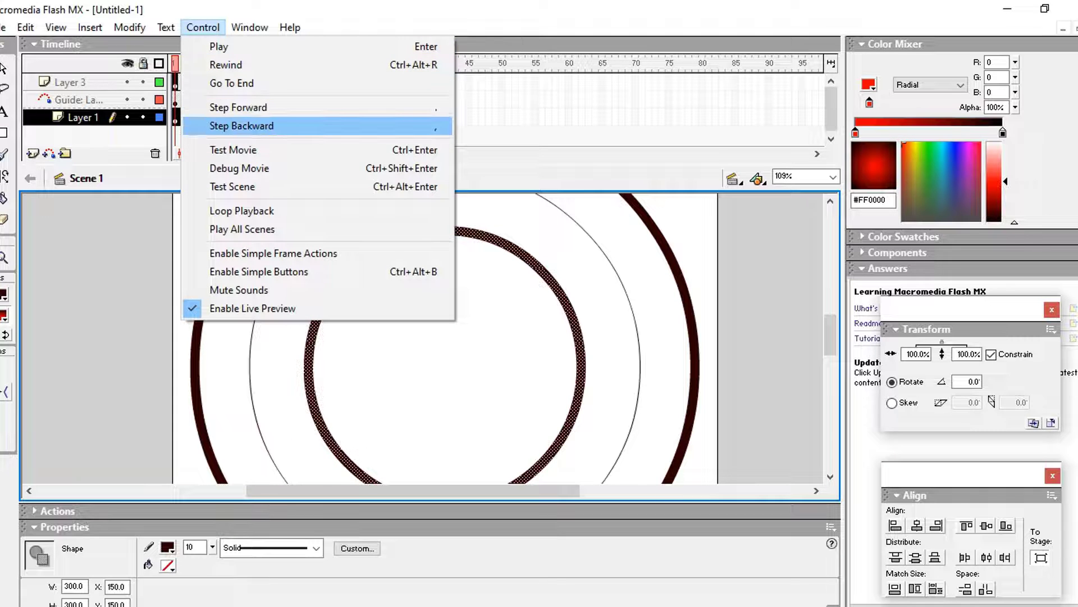
pyautogui.hotkey('ctrl', 'Return')
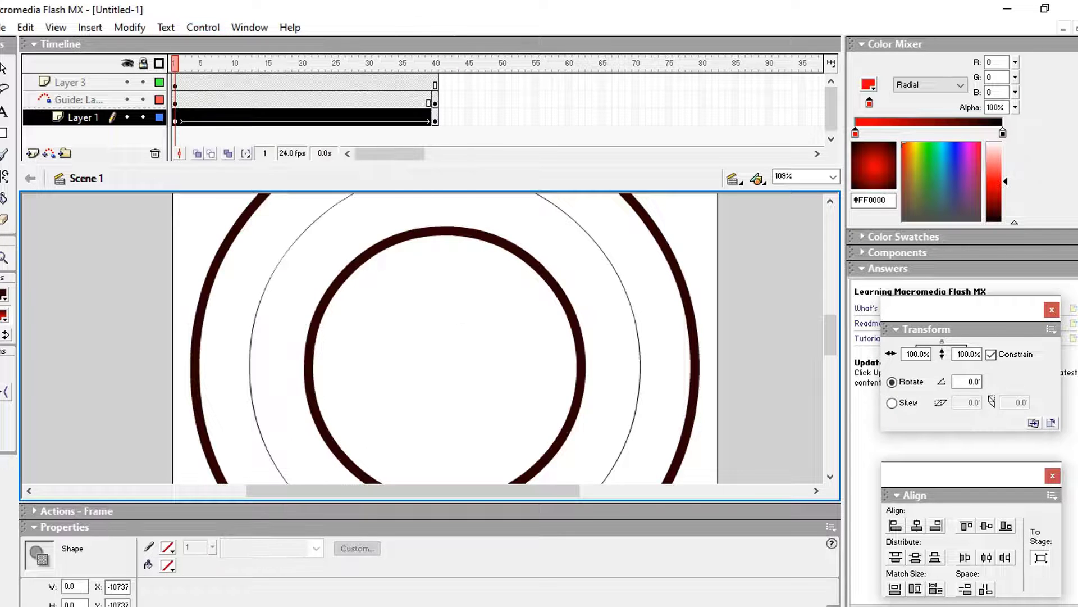
# Cut the thick inner ring and paste it in place on frame 1 of Layer 3.
pyautogui.click(372, 251)
pyautogui.rightClick(372, 251)
pyautogui.click(408, 262)
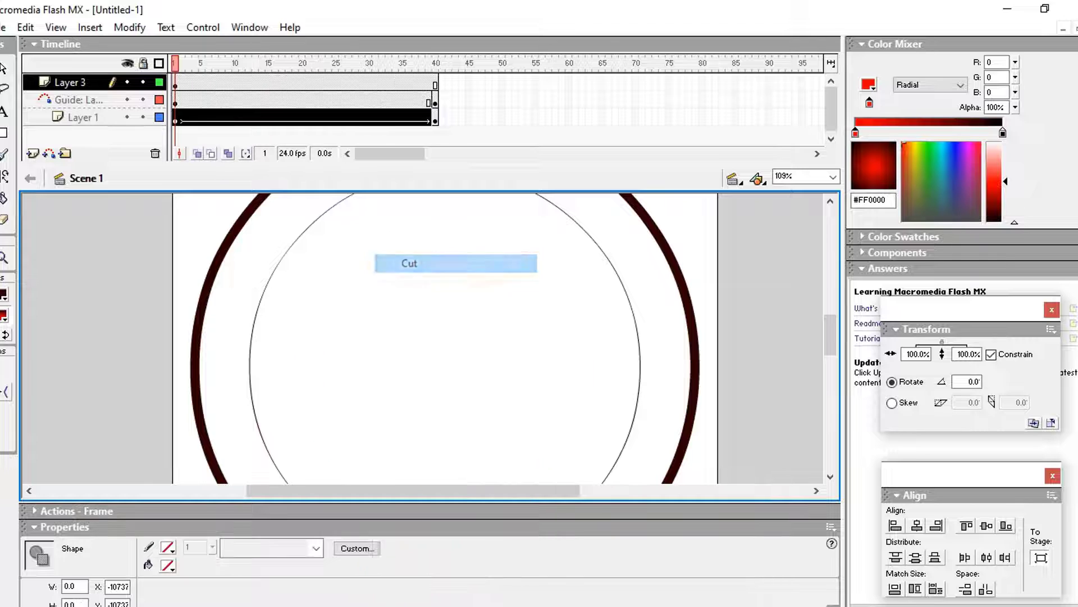
pyautogui.click(176, 85)
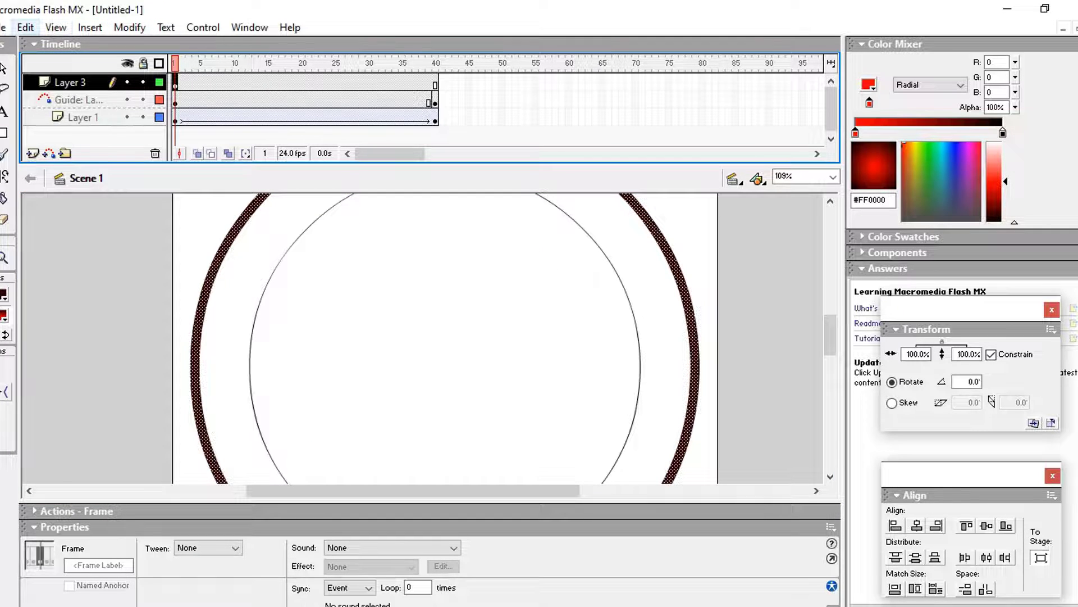
pyautogui.click(26, 27)
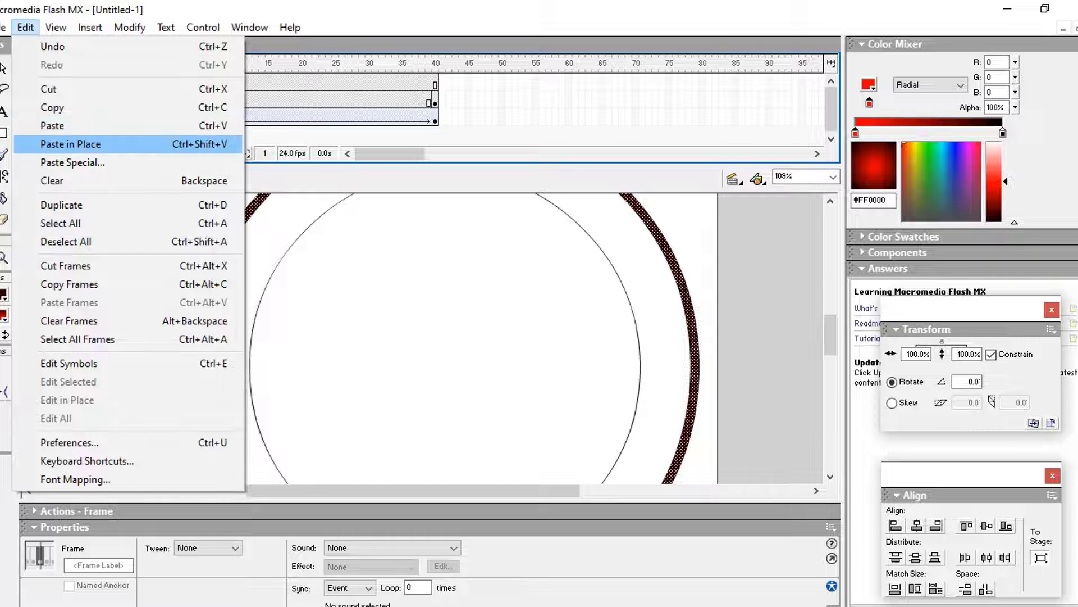
pyautogui.click(70, 144)
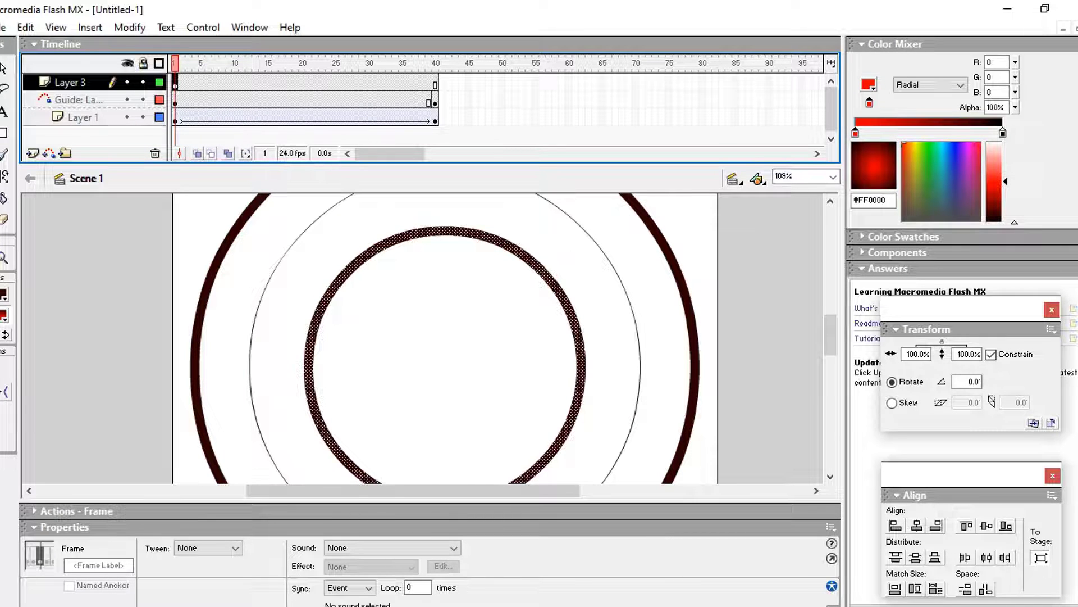
# Test the movie with the re-pasted inner ring, and close the preview.
pyautogui.click(202, 27)
pyautogui.click(225, 150)
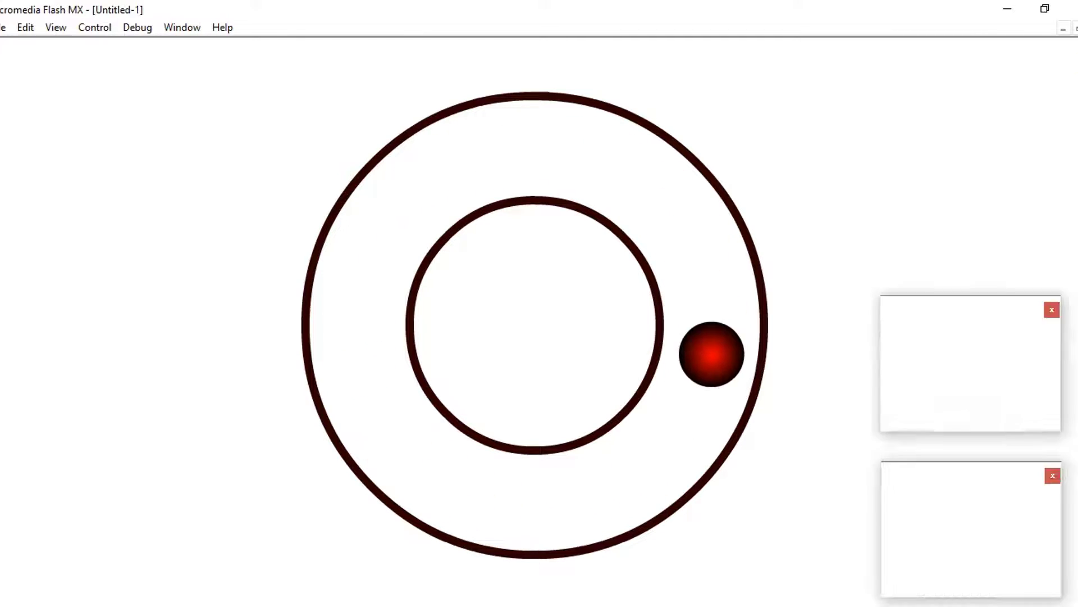
pyautogui.hotkey('ctrl', 'w')
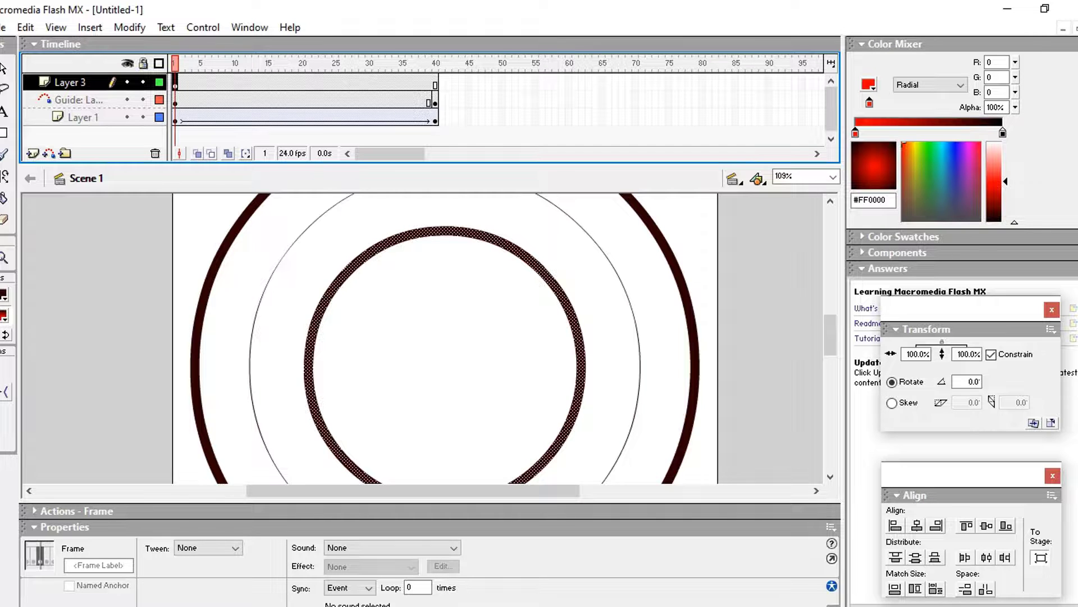
# Save the document as Motion Guide in the Flash folder inside Tamim TV (New) 09.07.2021 on Local Disk (F:).
pyautogui.click(3, 27)
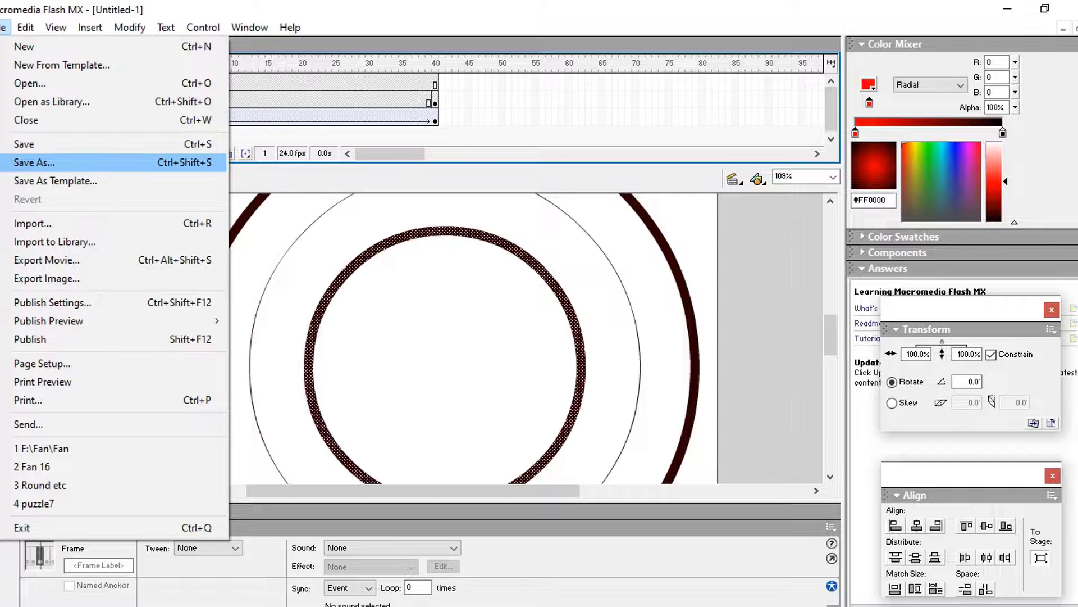
pyautogui.press('Return')
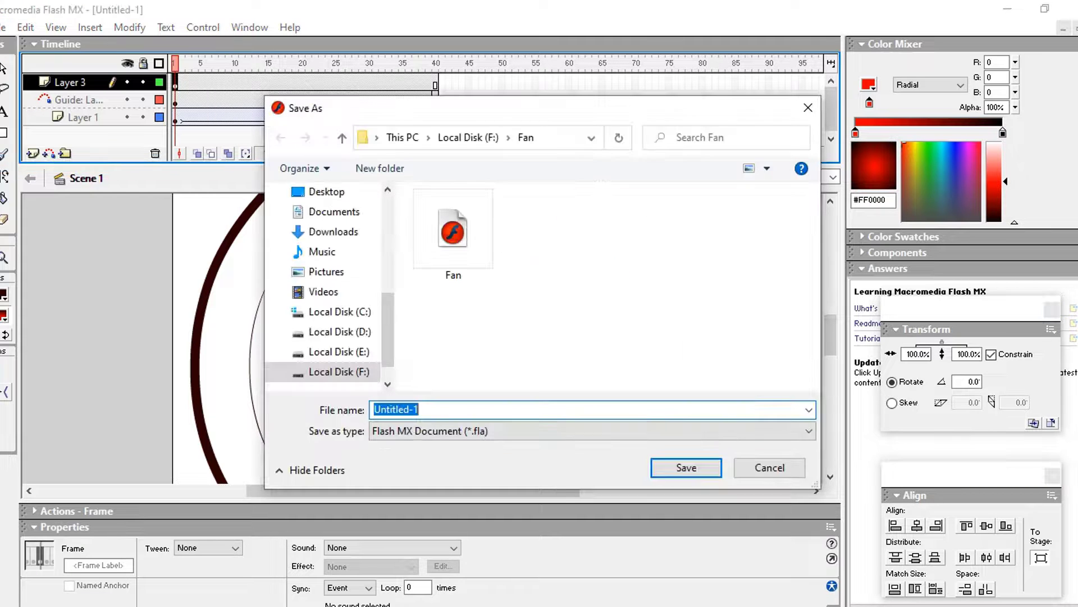
pyautogui.moveTo(388, 330); pyautogui.dragTo(387, 340)
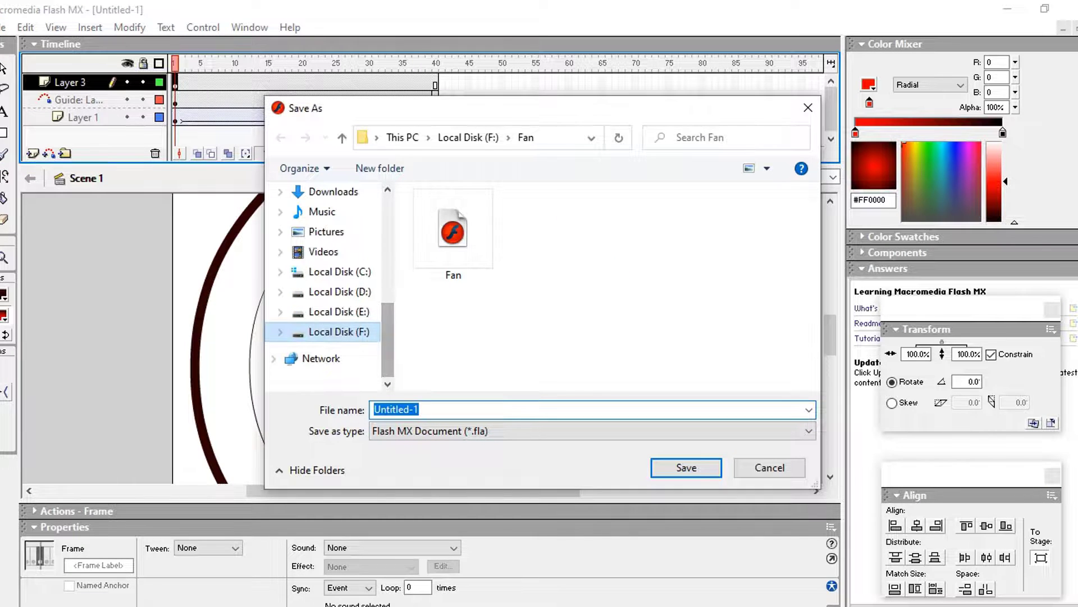
pyautogui.click(339, 331)
pyautogui.scroll(-4, 506, 332)
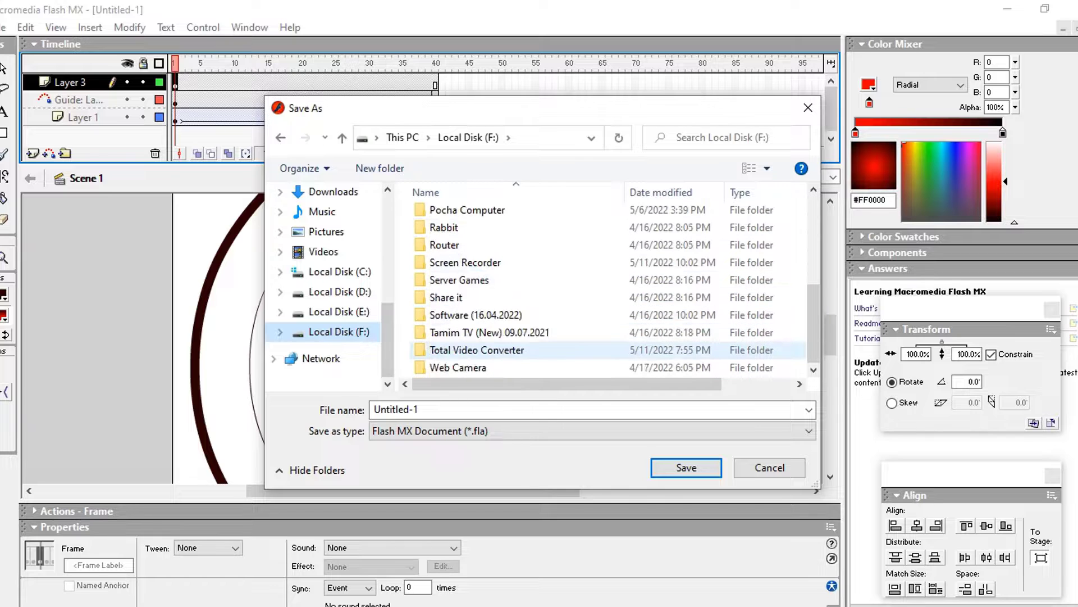
pyautogui.doubleClick(489, 332)
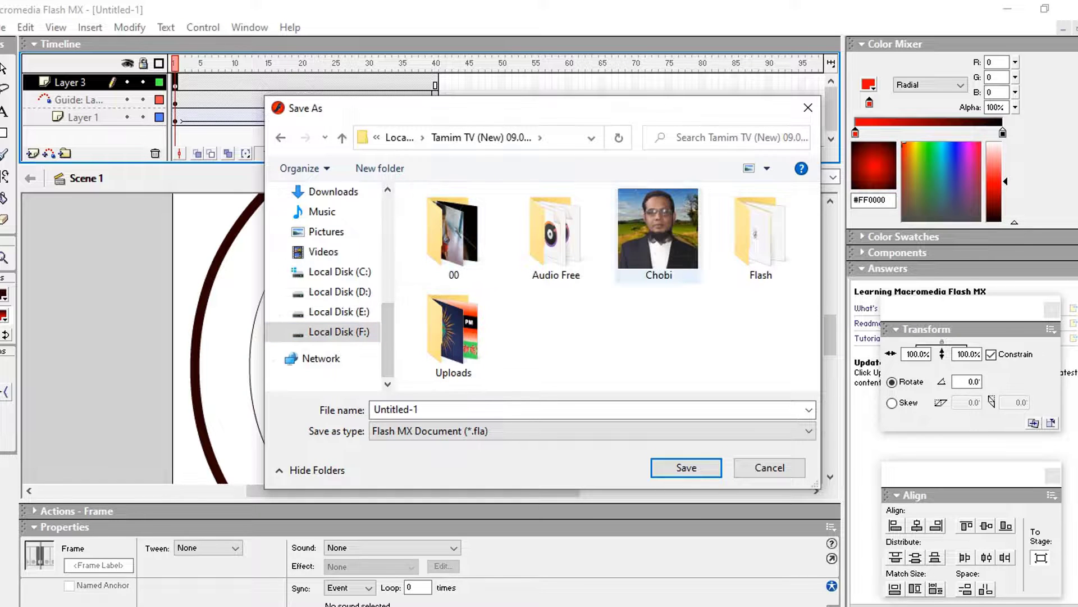
pyautogui.click(761, 236)
pyautogui.doubleClick(762, 236)
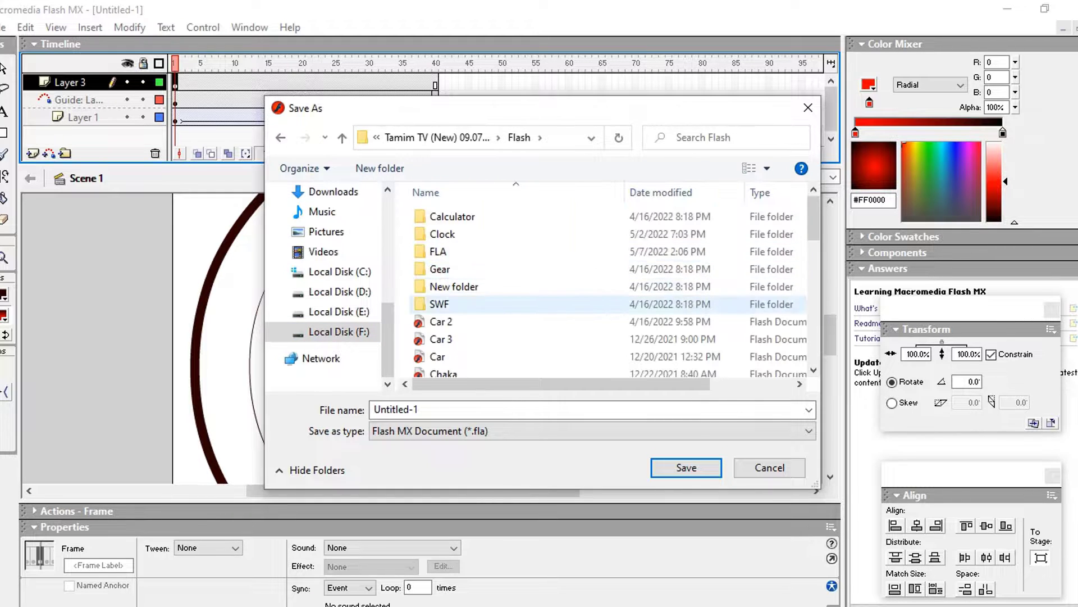
pyautogui.click(396, 409)
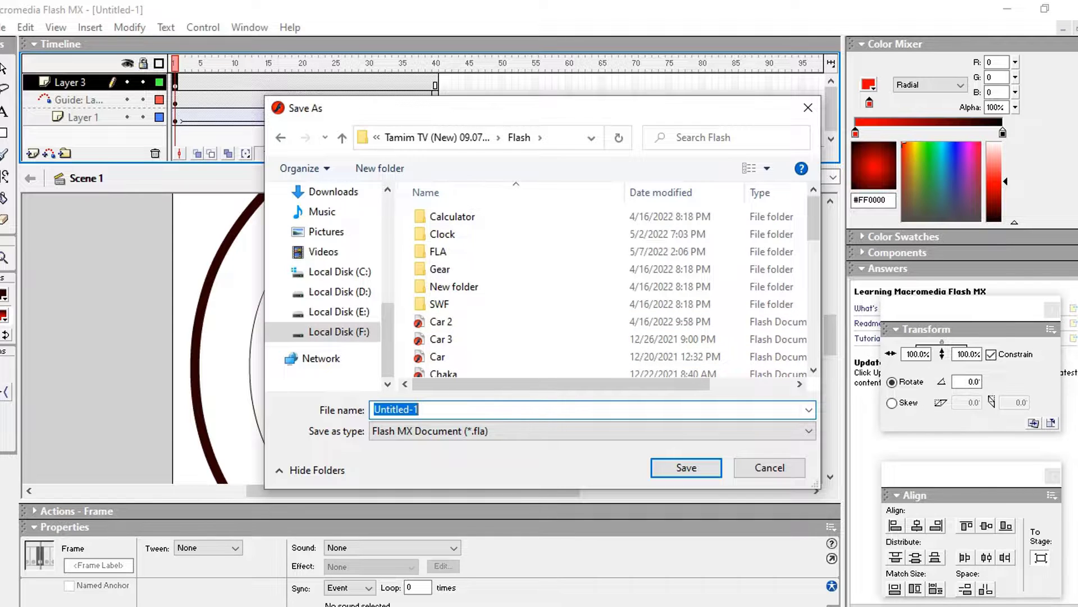
pyautogui.write('Motion Guide')
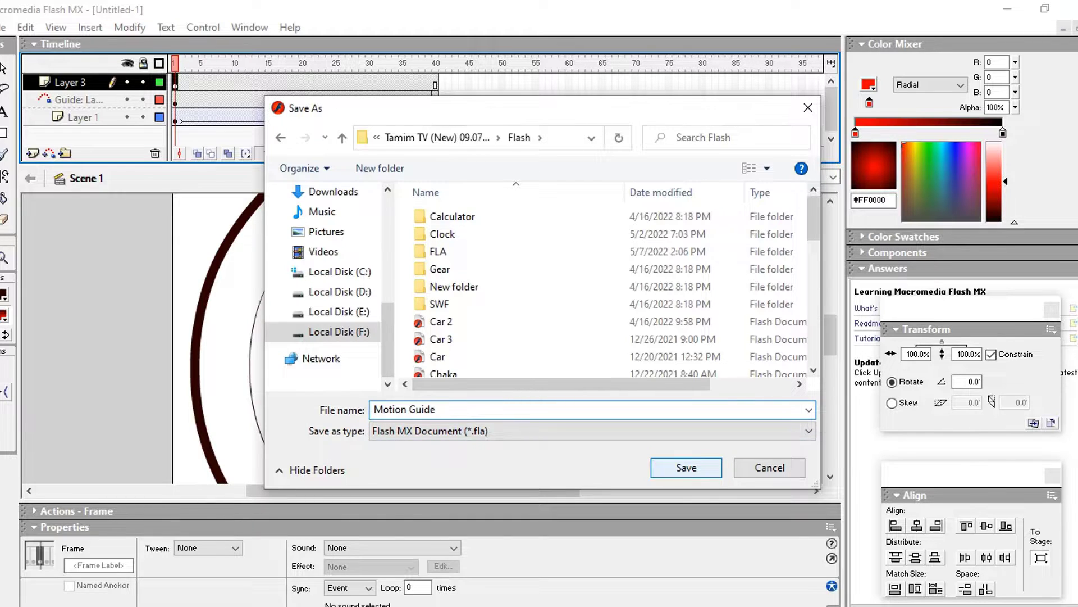
pyautogui.press('Return')
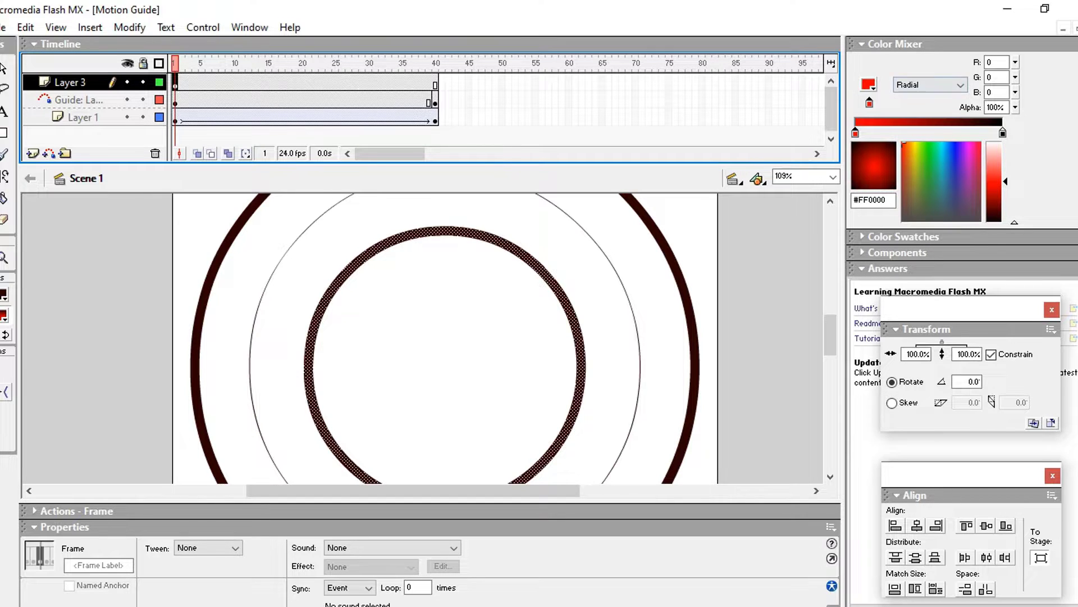
# Test the saved Motion Guide movie once more and close its preview.
pyautogui.click(203, 27)
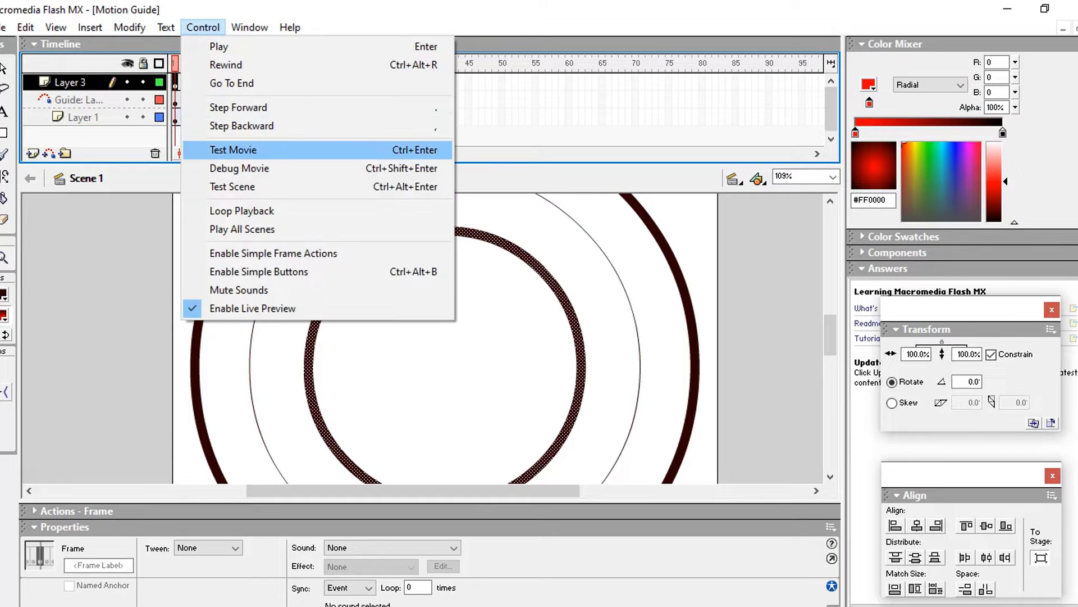
pyautogui.click(228, 150)
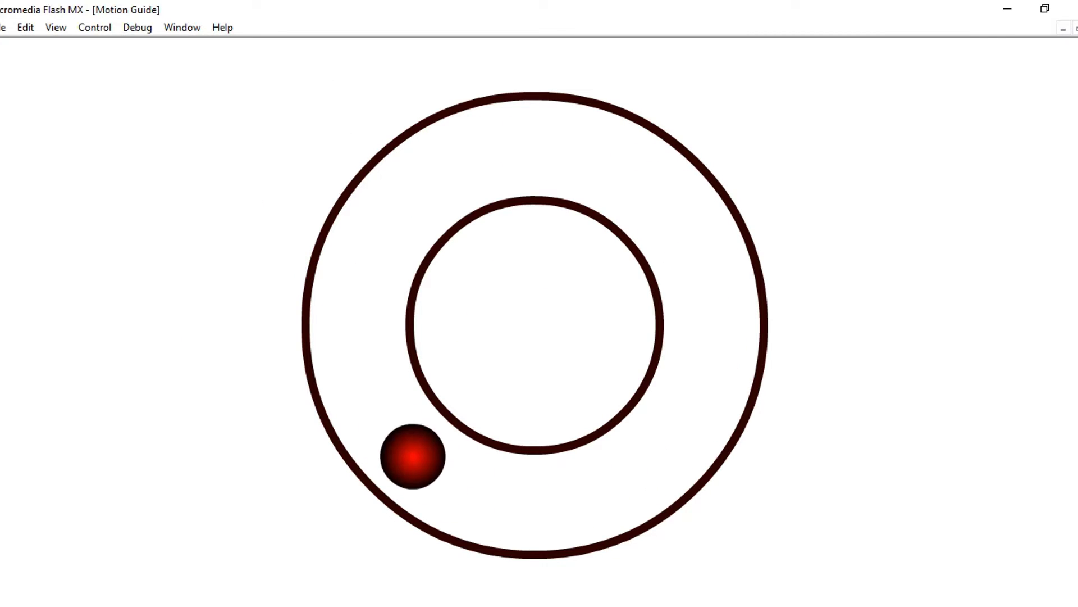
pyautogui.click(1076, 27)
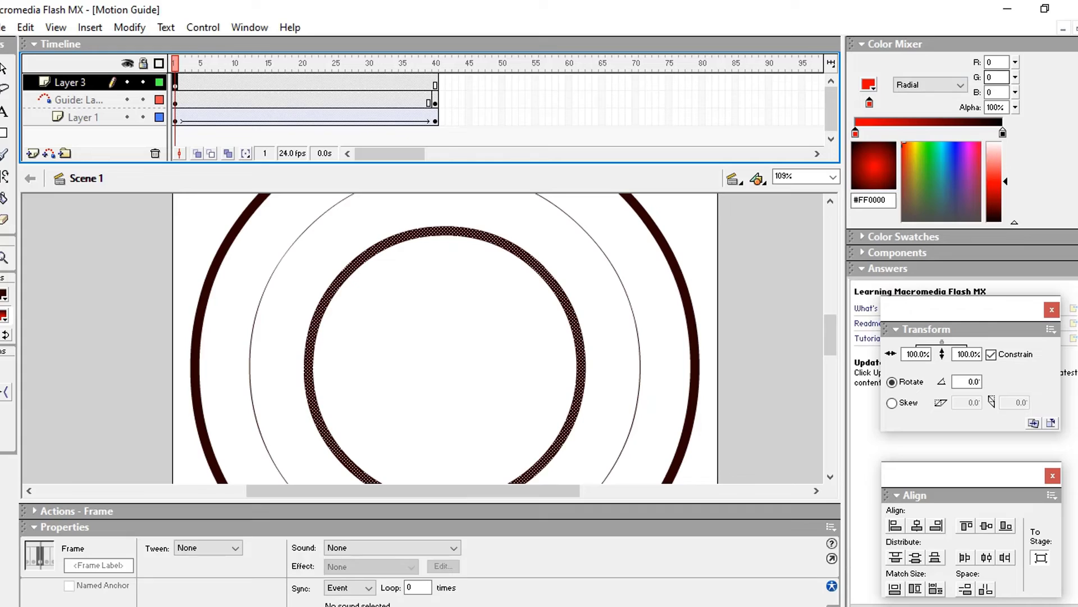